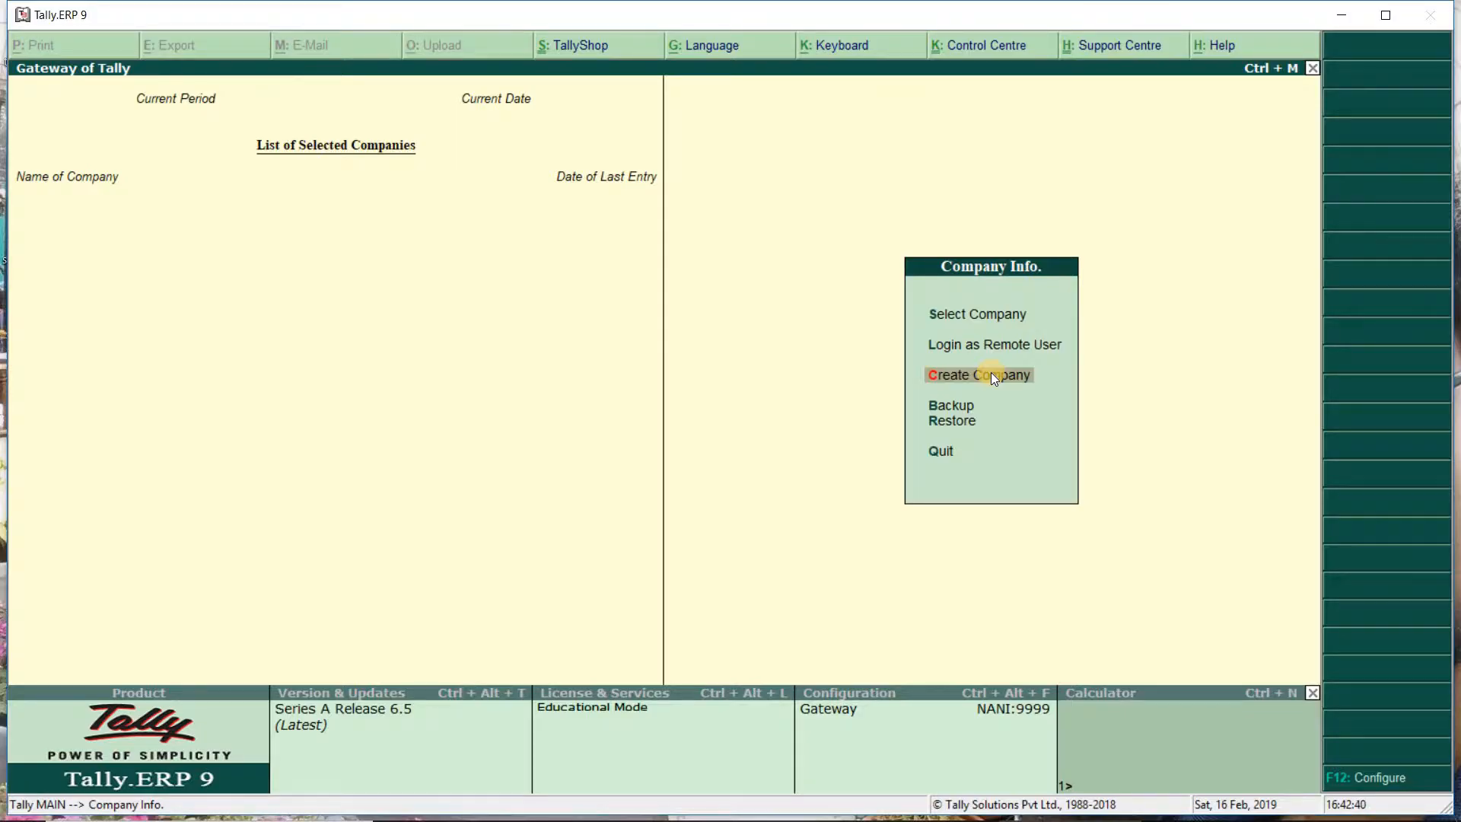
{"action": "left_click", "coordinate": [992, 376]}
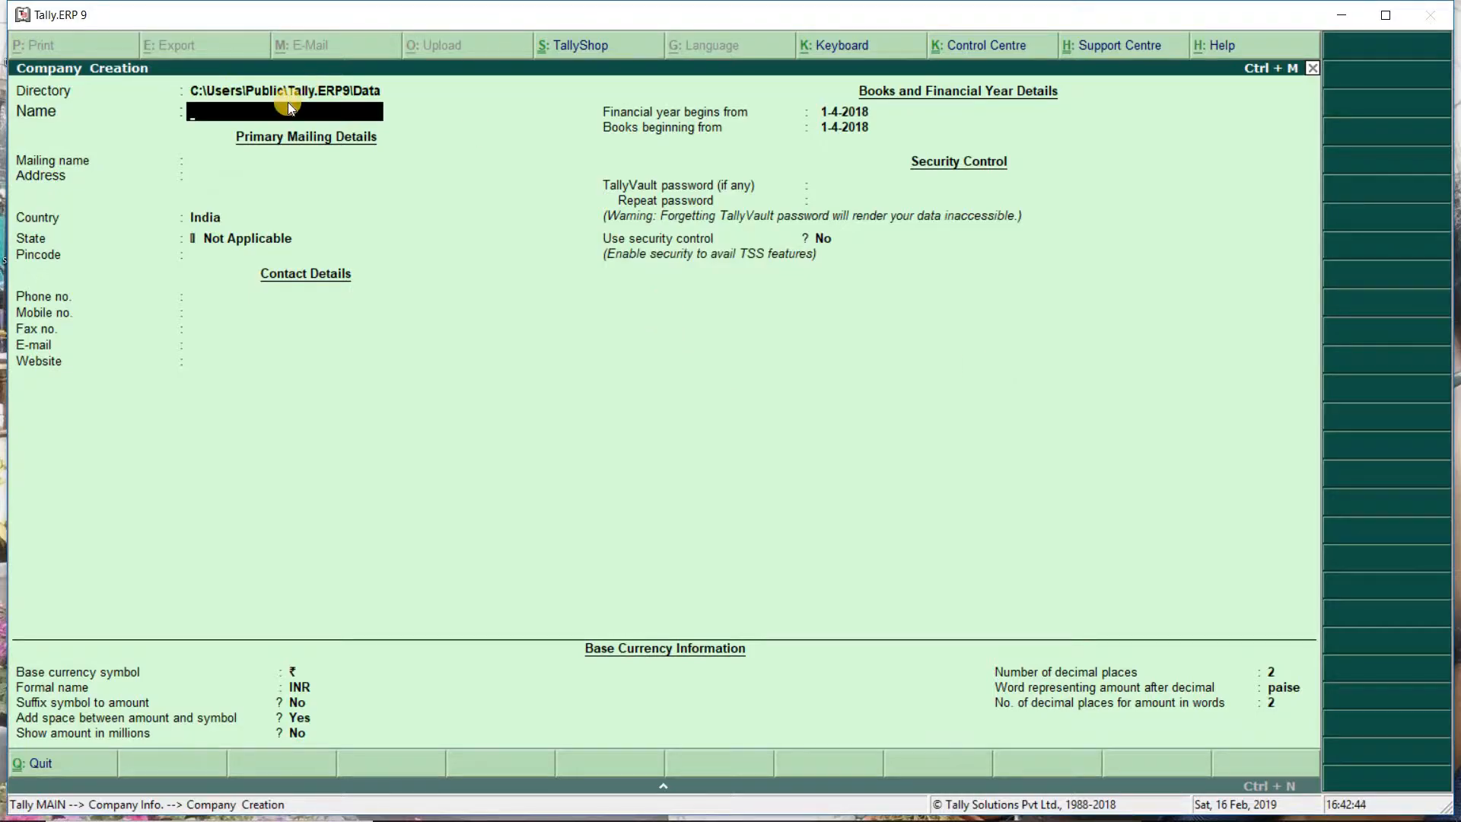
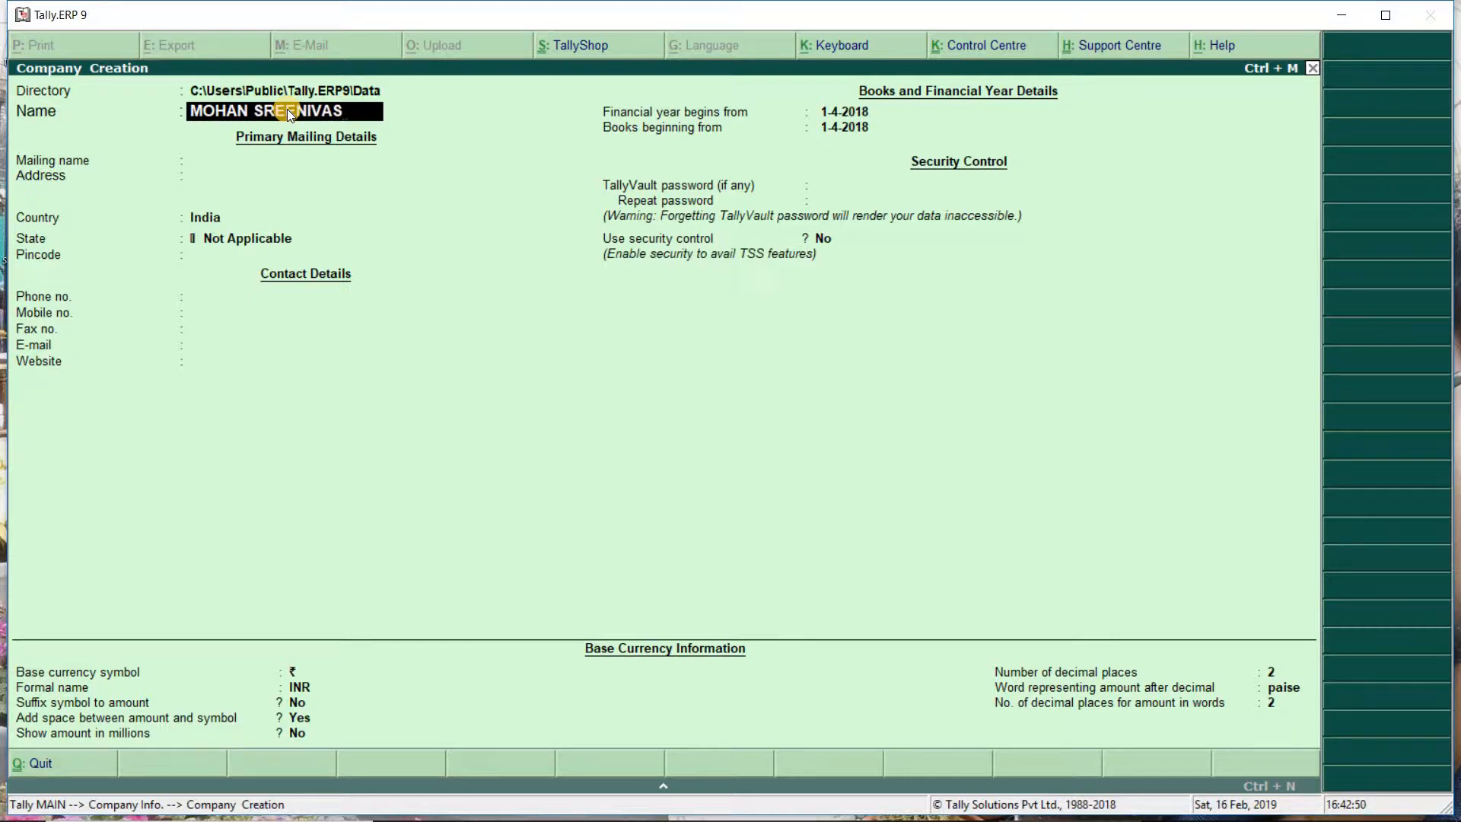
{"action": "key", "text": "Return"}
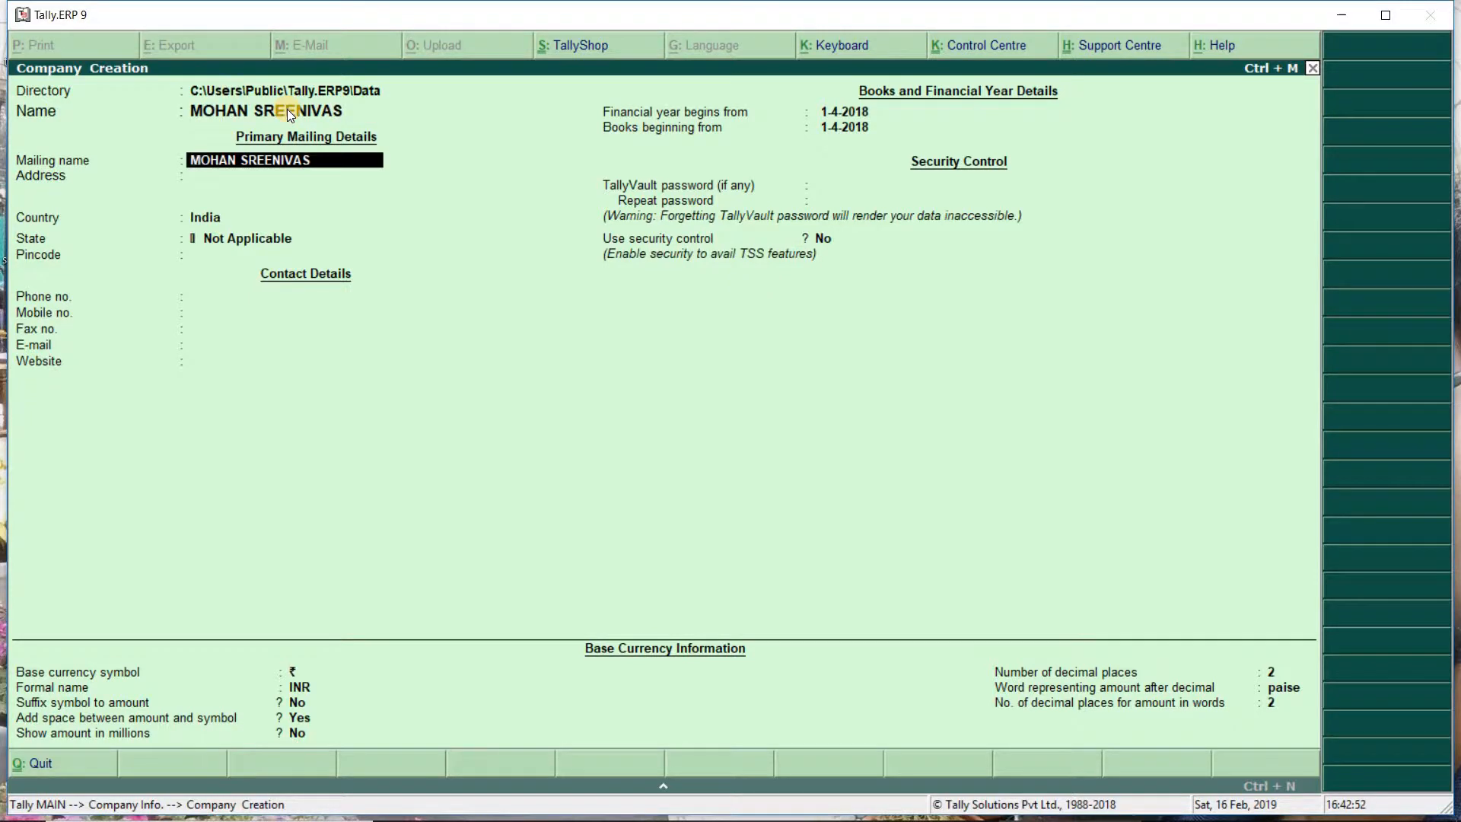
{"action": "key", "text": "Return"}
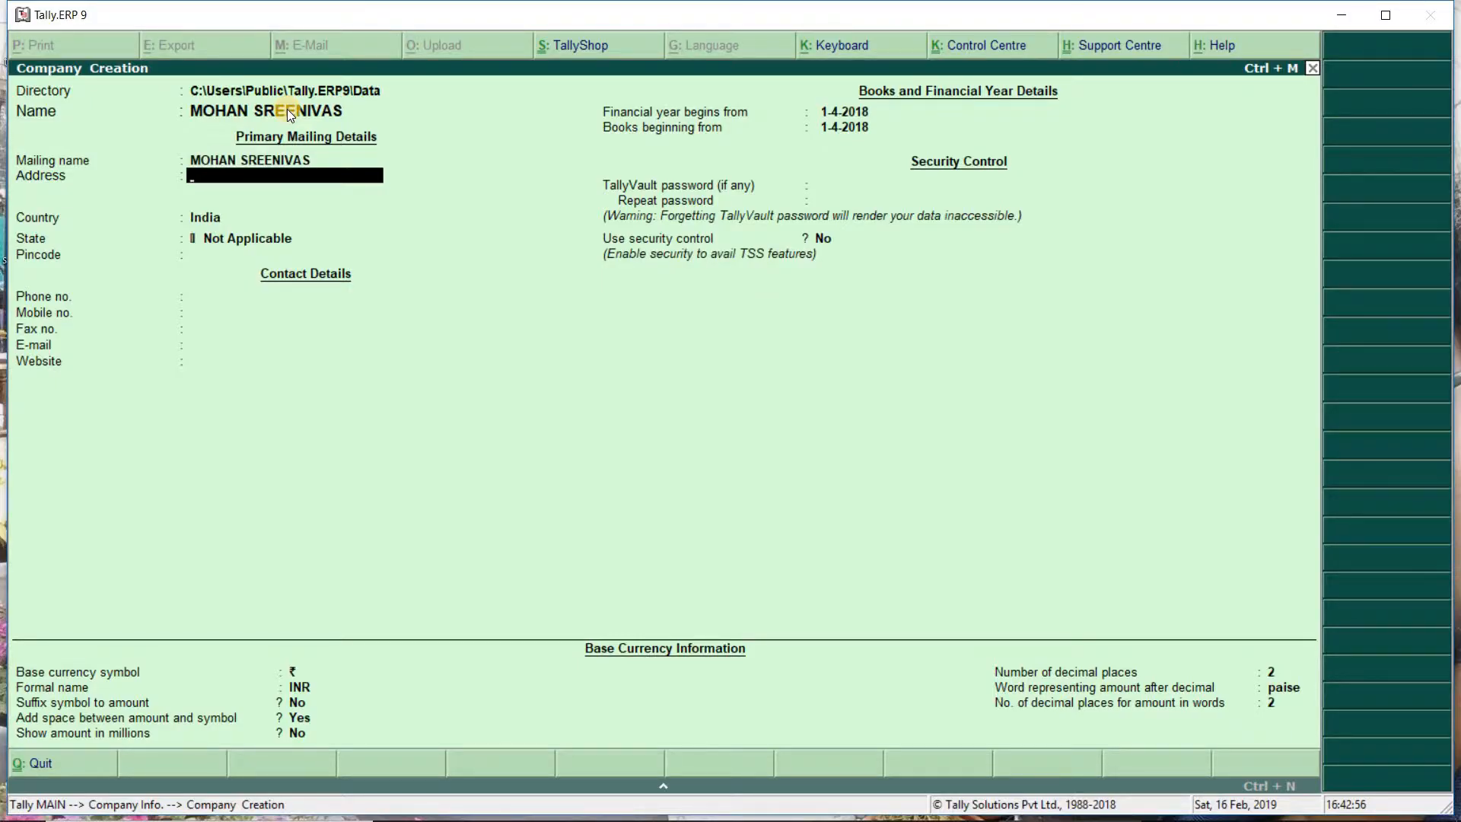
Step: Enter address MADANAPALLI, country India, state Andhra Pradesh and pincode 517325, leaving the contacts blank
{"action": "type", "text": "MADANAPALLI"}
{"action": "key", "text": "Return"}
{"action": "key", "text": "Return"}
{"action": "key", "text": "Return"}
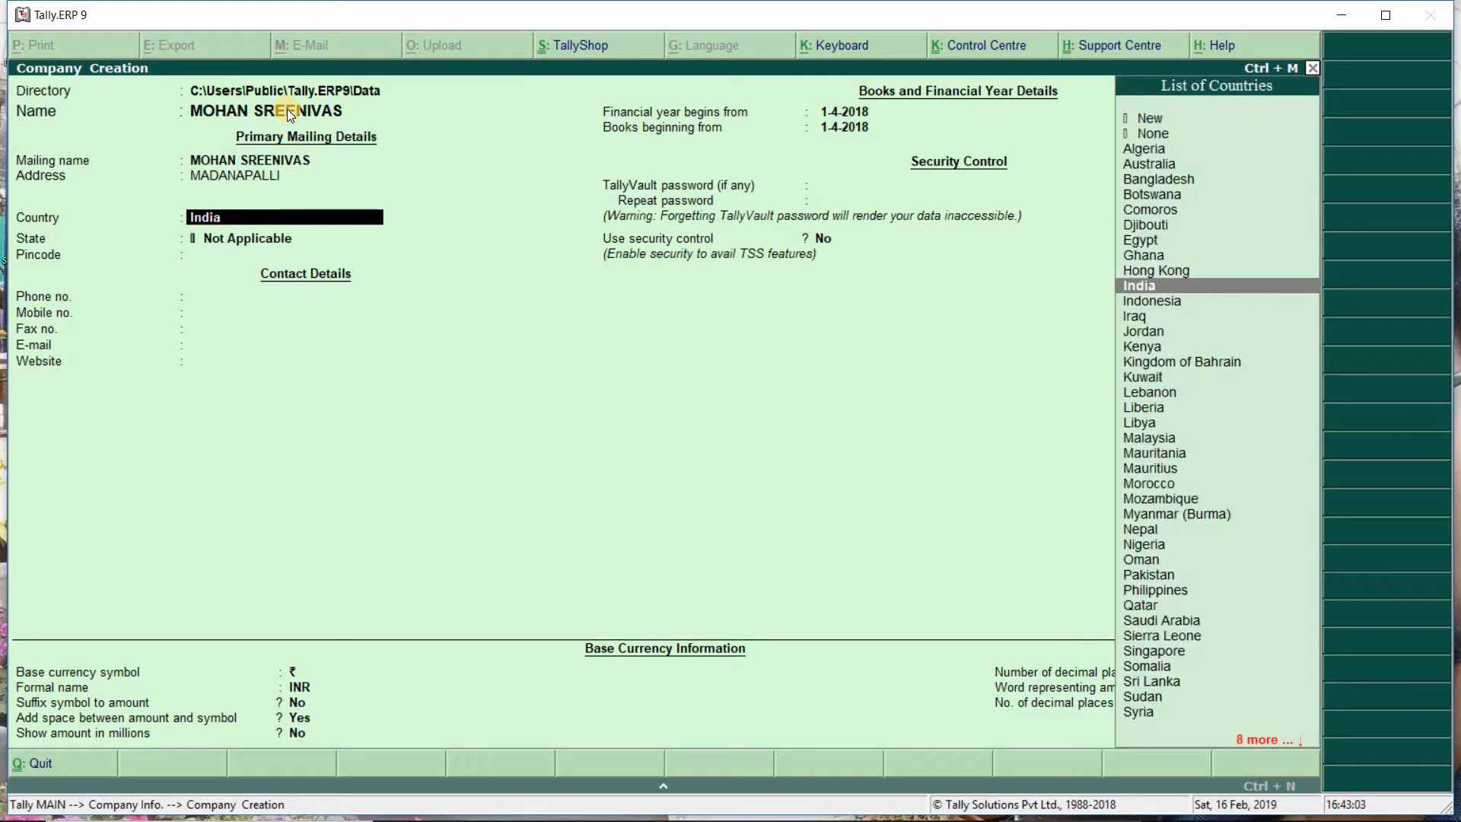
{"action": "key", "text": "Down"}
{"action": "key", "text": "Down"}
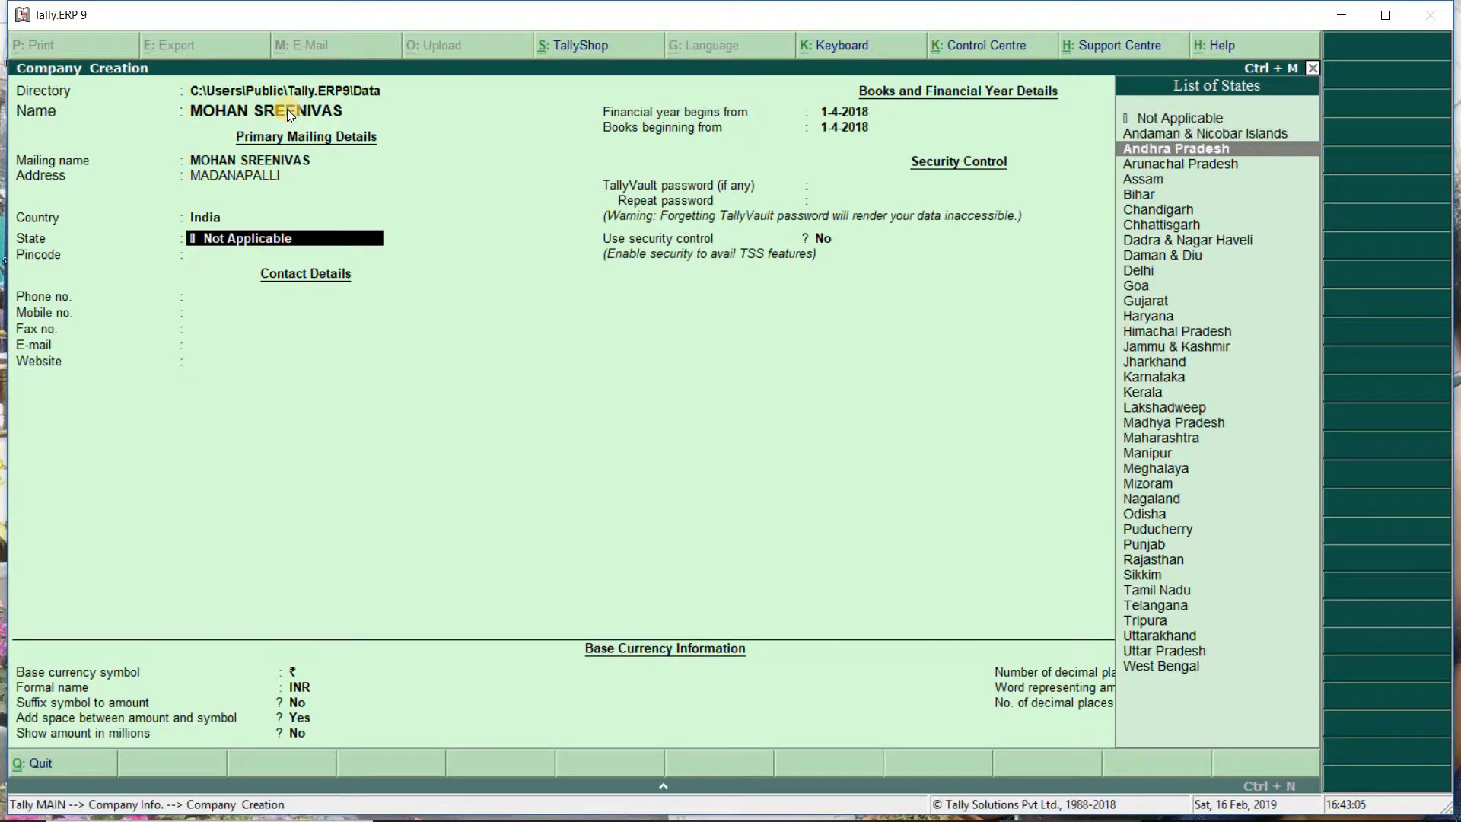
{"action": "key", "text": "Return"}
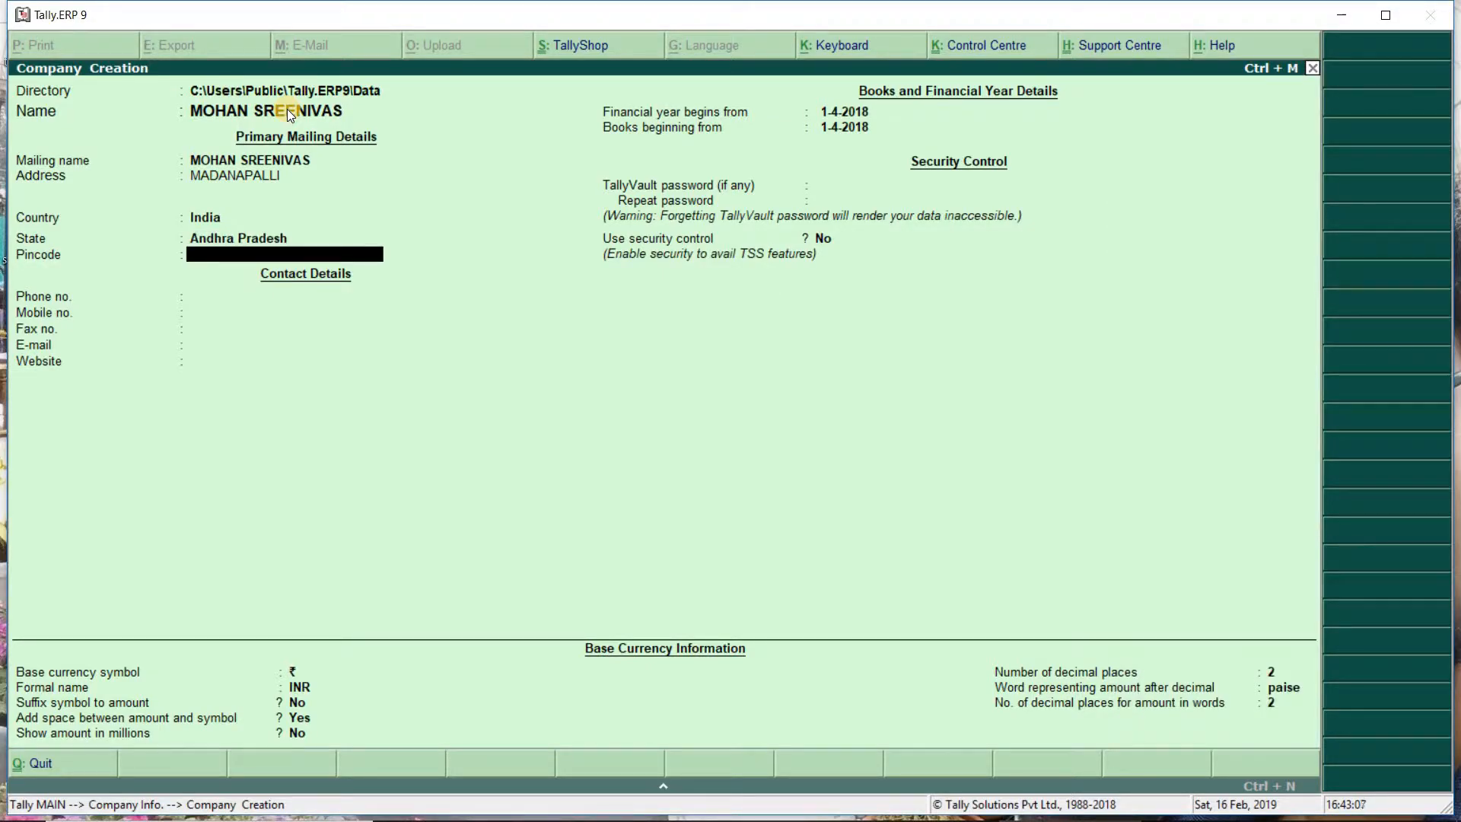
{"action": "type", "text": "517325"}
{"action": "key", "text": "Return"}
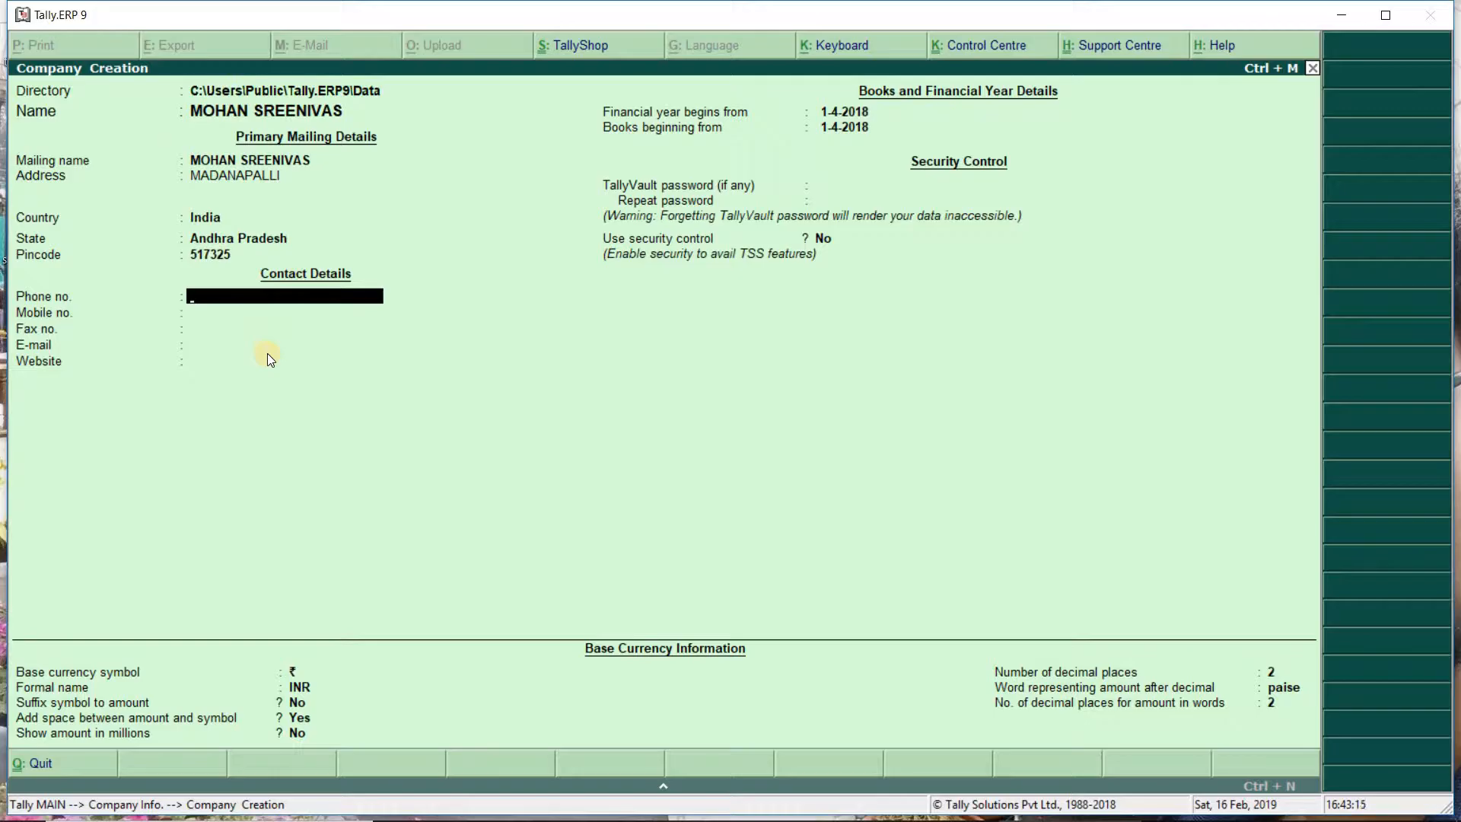
{"action": "key", "text": "Return"}
{"action": "key", "text": "Return"}
{"action": "key", "text": "Return"}
{"action": "key", "text": "Return"}
{"action": "key", "text": "Return"}
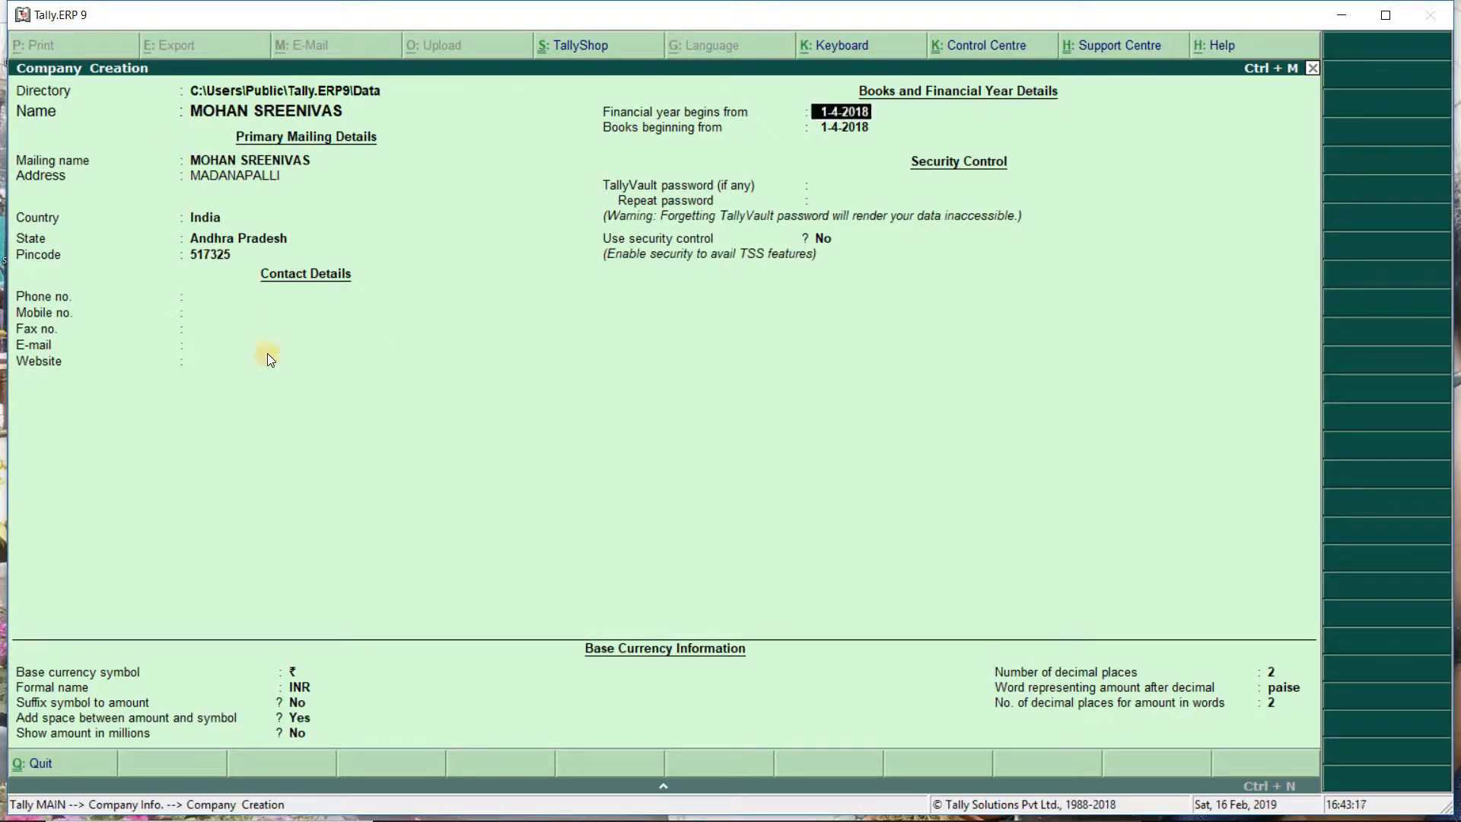
Step: Keep books from 1-4-2018, no vault password, security off, and ₹ INR with 2 decimals
{"action": "key", "text": "Return"}
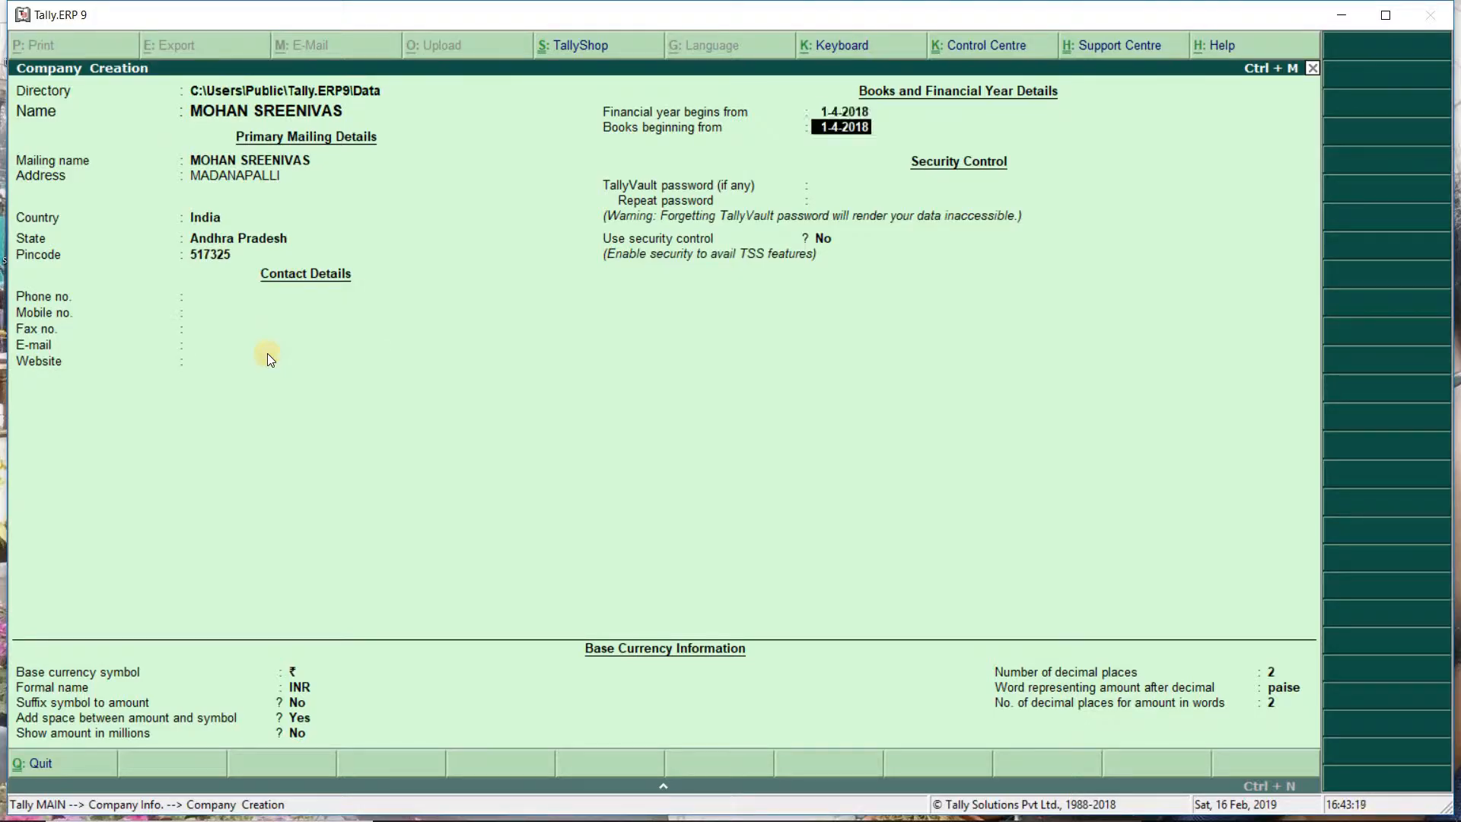
{"action": "key", "text": "Return"}
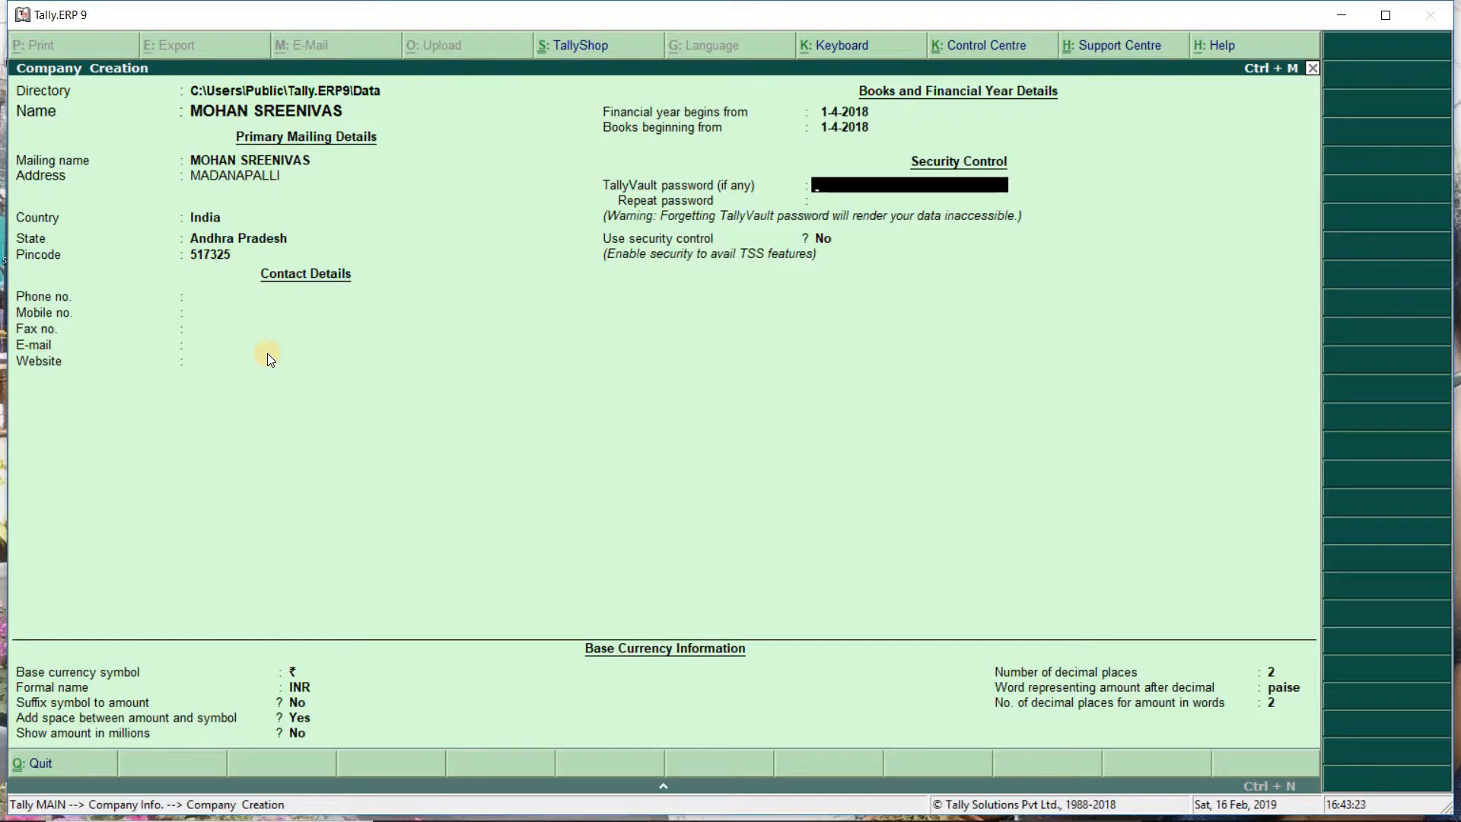
{"action": "key", "text": "Return"}
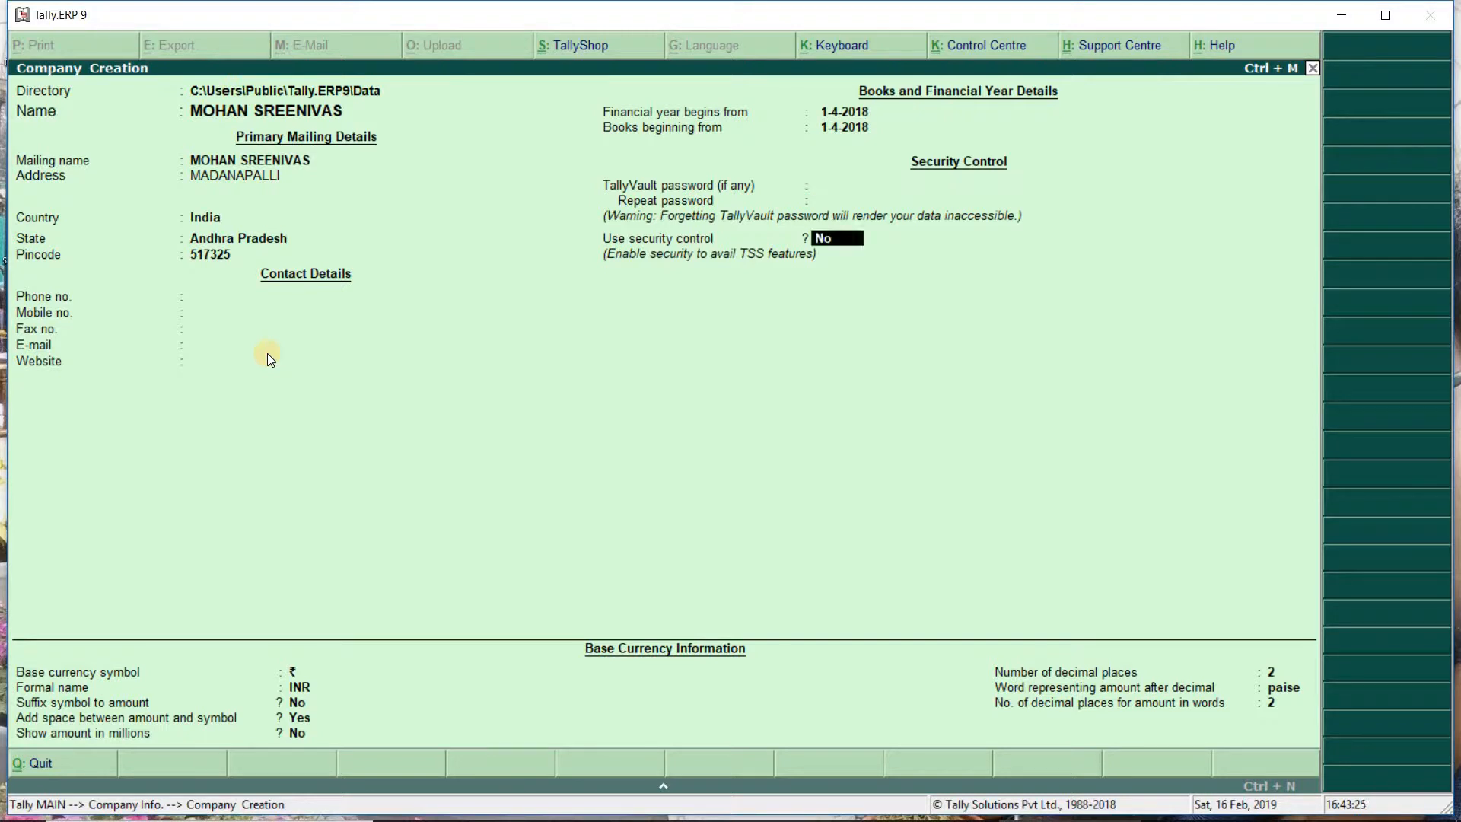
{"action": "key", "text": "Return"}
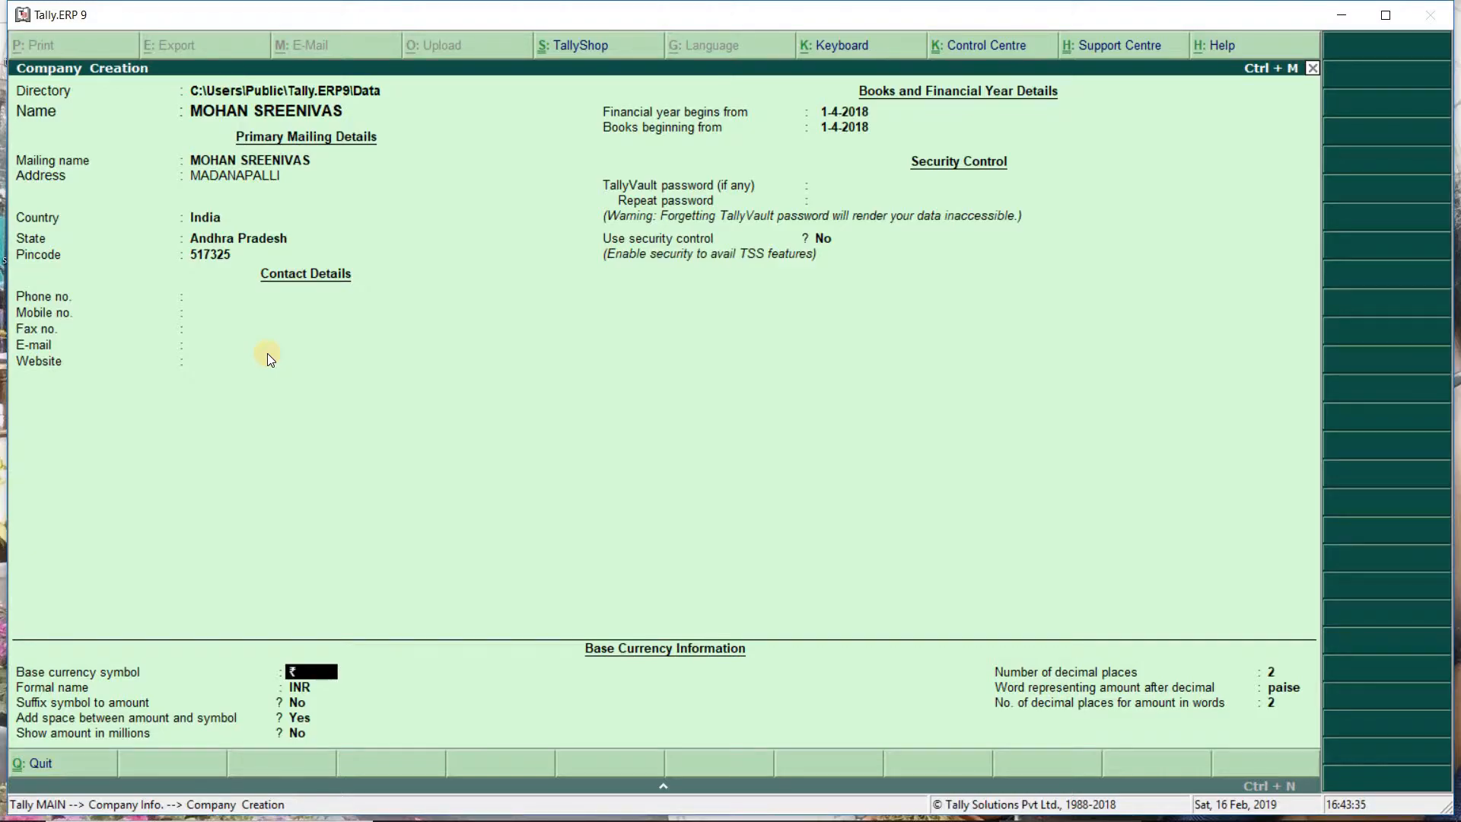
{"action": "key", "text": "Return"}
{"action": "key", "text": "Return"}
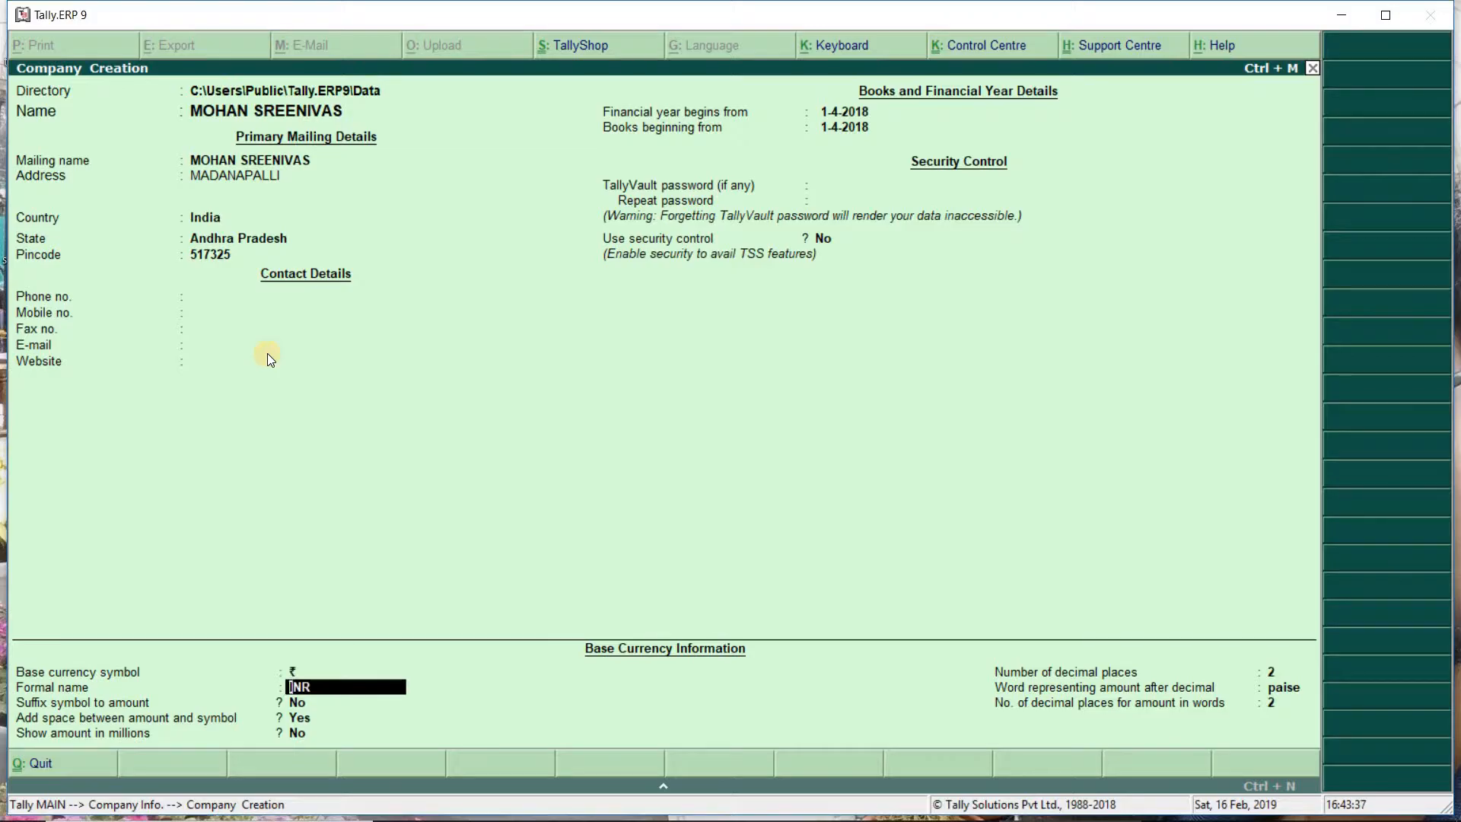
{"action": "key", "text": "Return"}
{"action": "key", "text": "Return"}
{"action": "key", "text": "Return"}
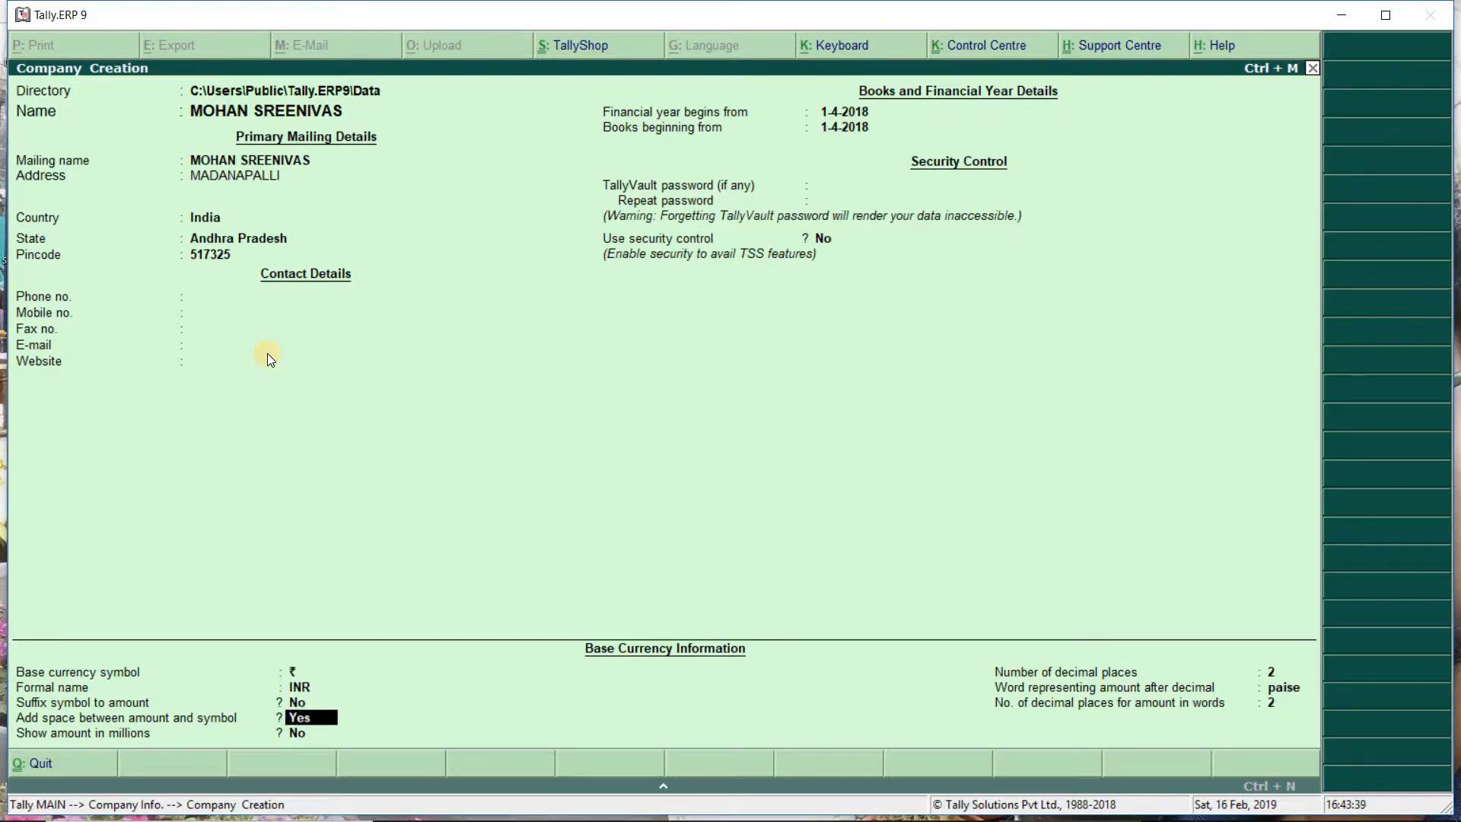
{"action": "key", "text": "Return"}
{"action": "key", "text": "Return"}
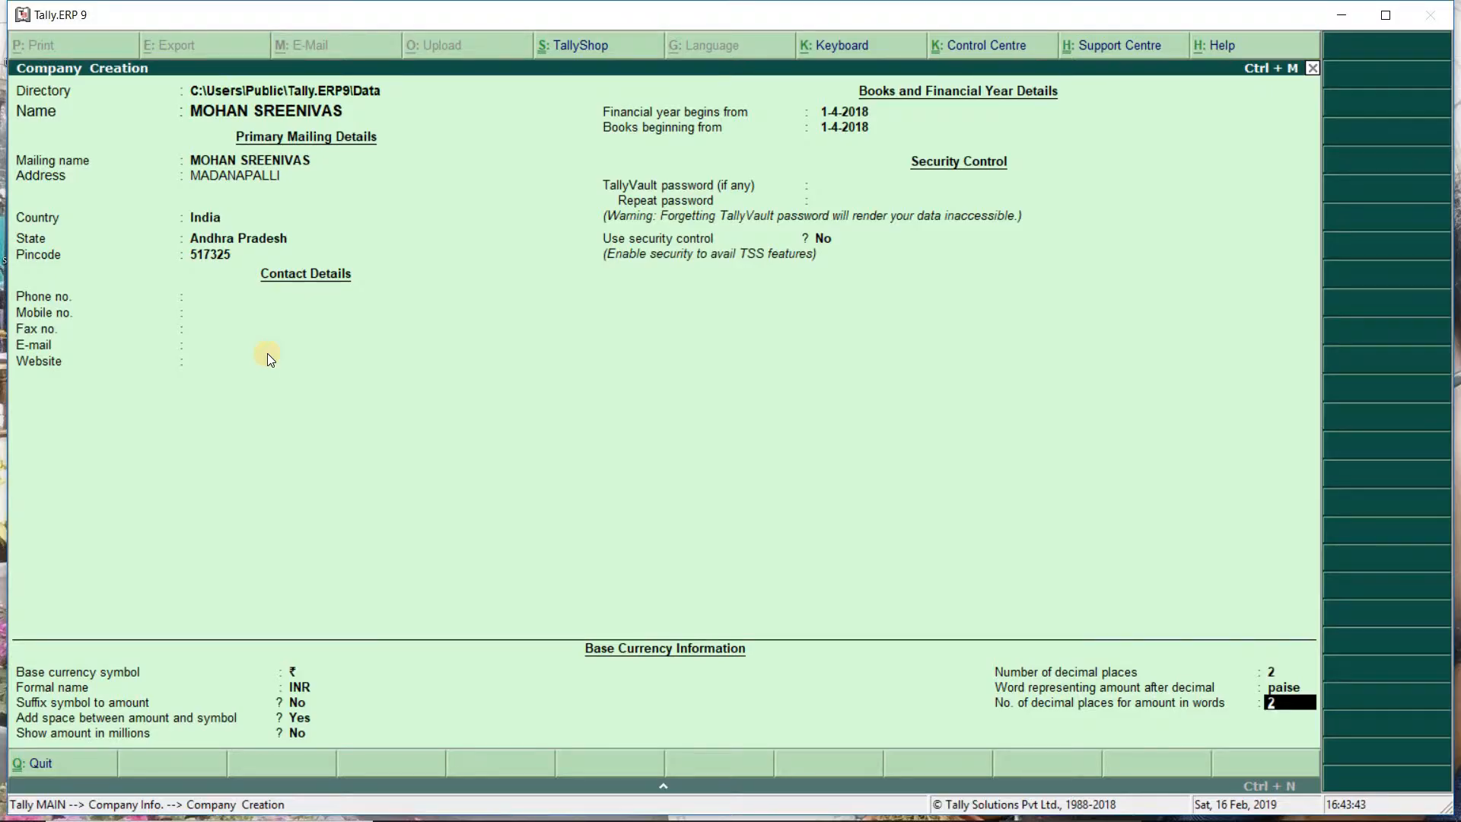
{"action": "key", "text": "Return"}
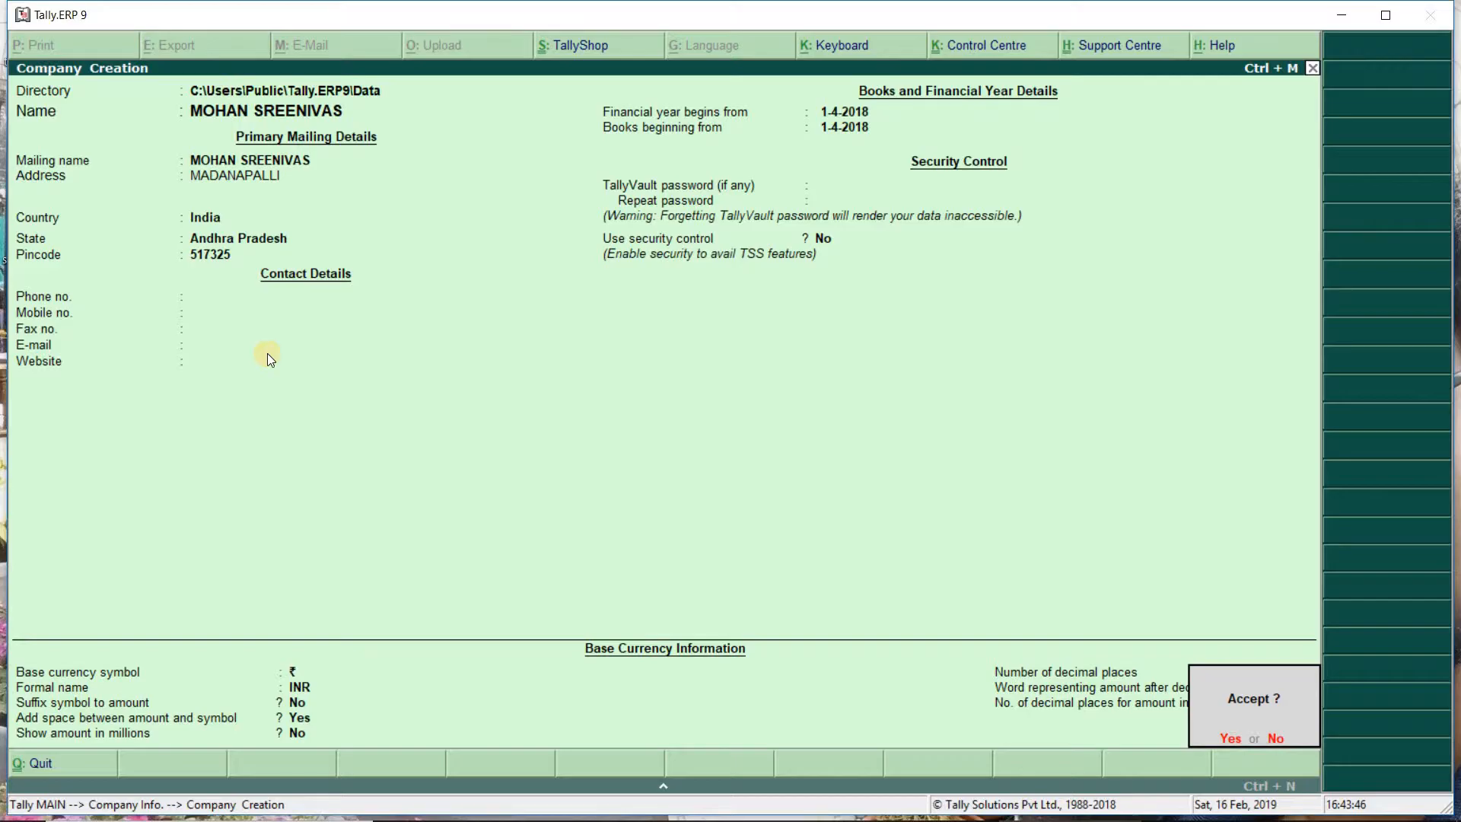
{"action": "key", "text": "y"}
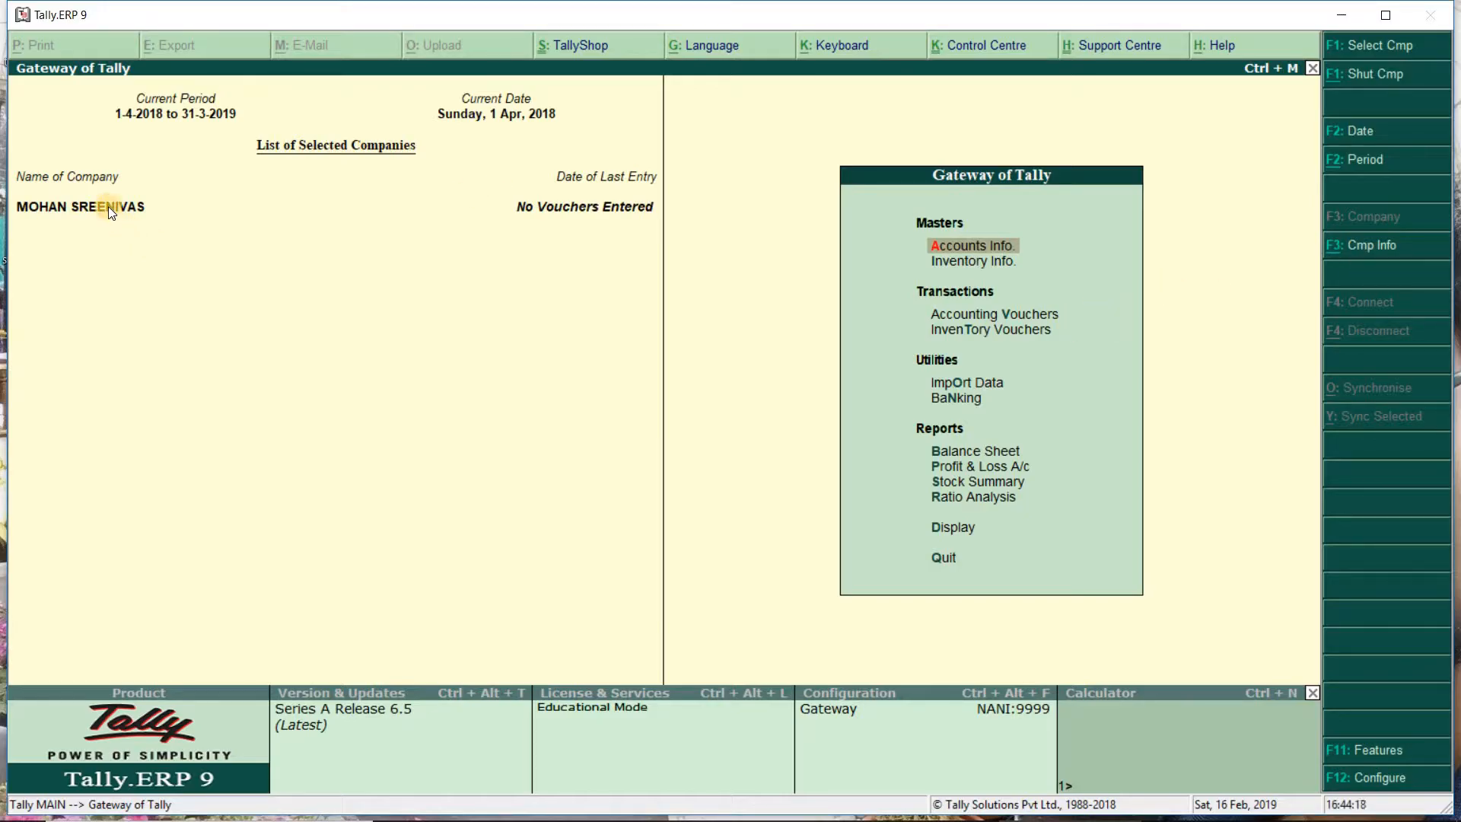
{"action": "left_click", "coordinate": [1376, 74]}
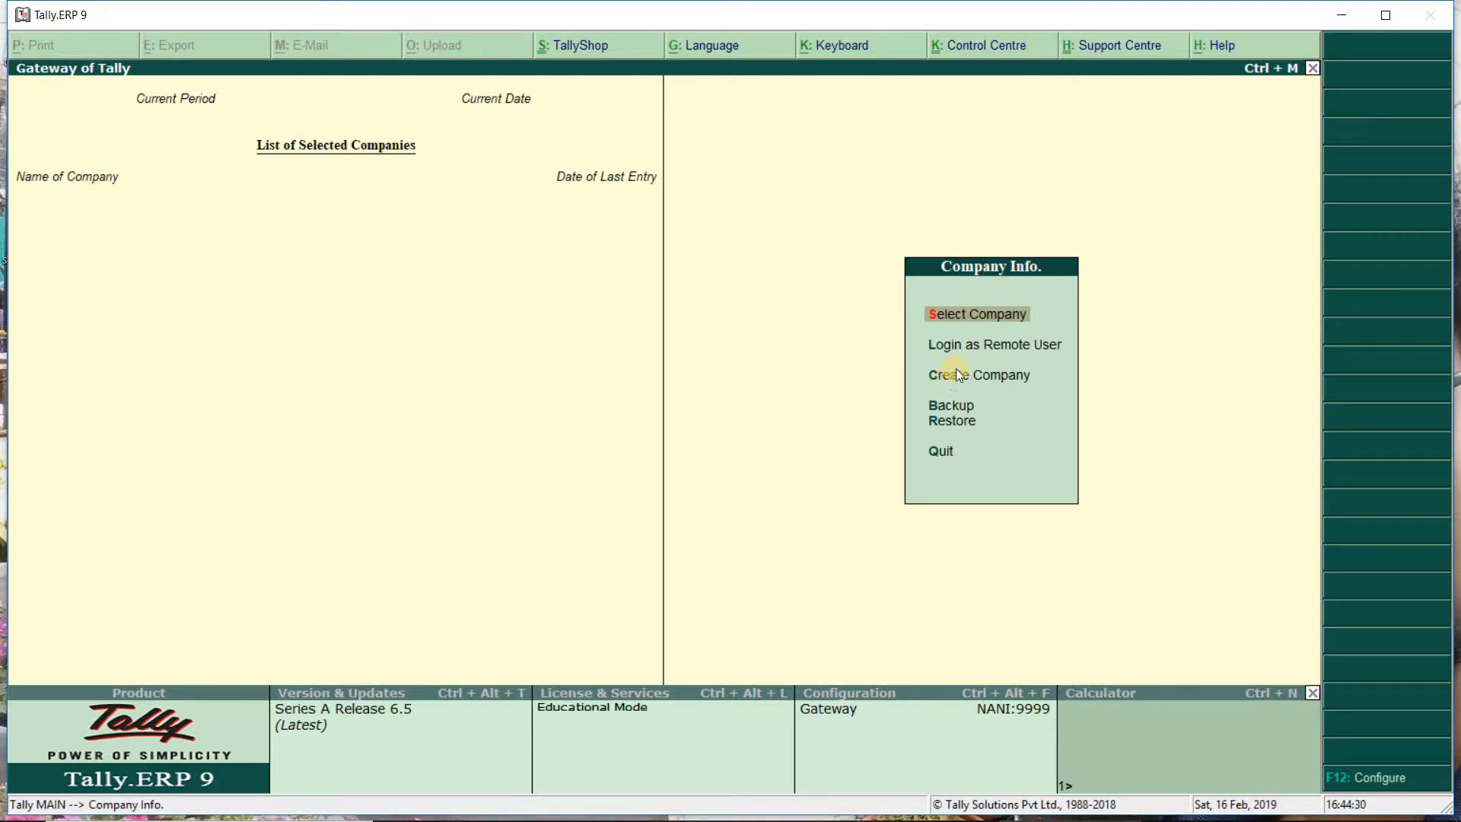
{"action": "left_click", "coordinate": [974, 314]}
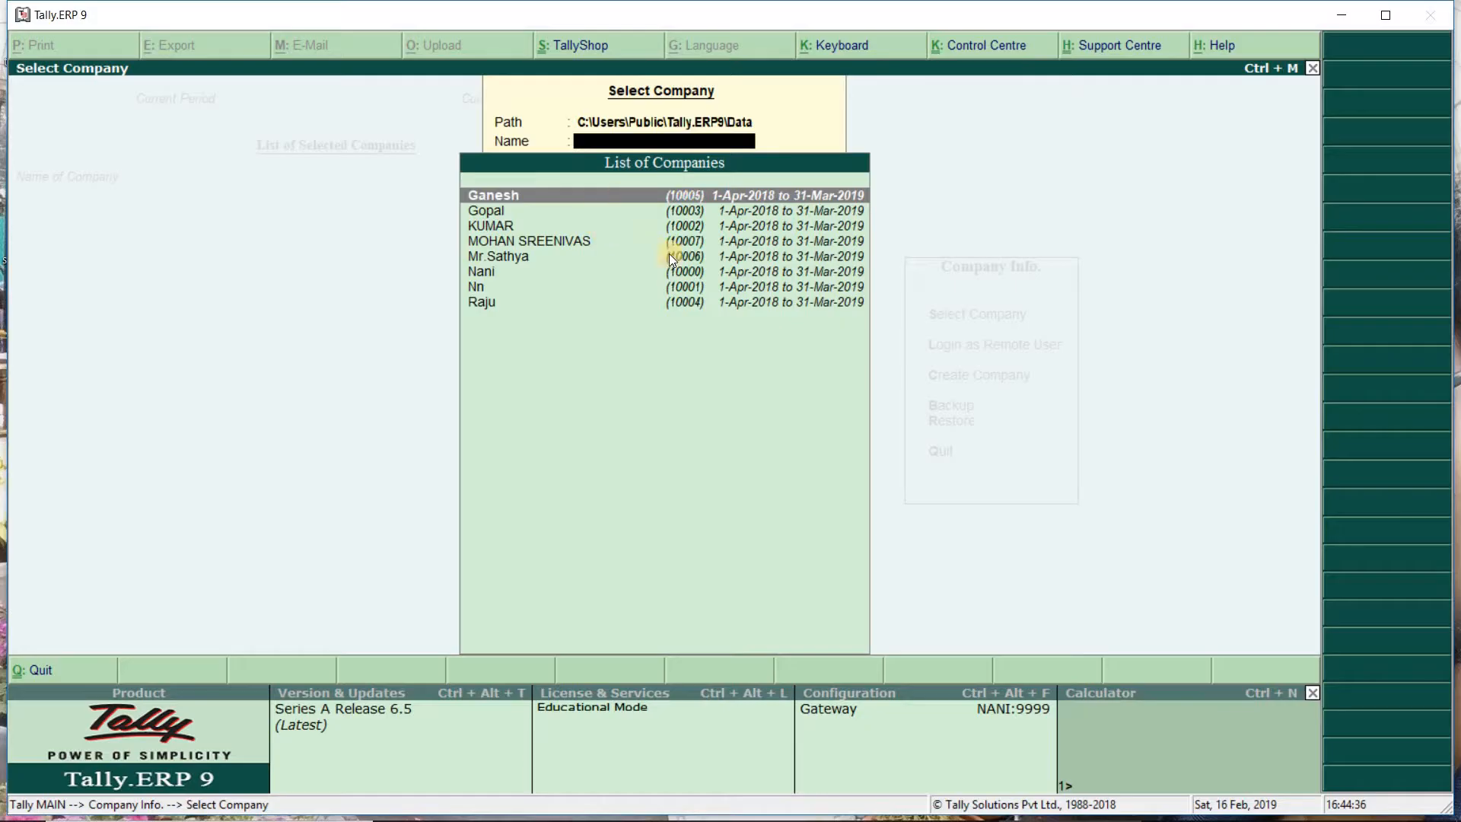
{"action": "left_click", "coordinate": [539, 240]}
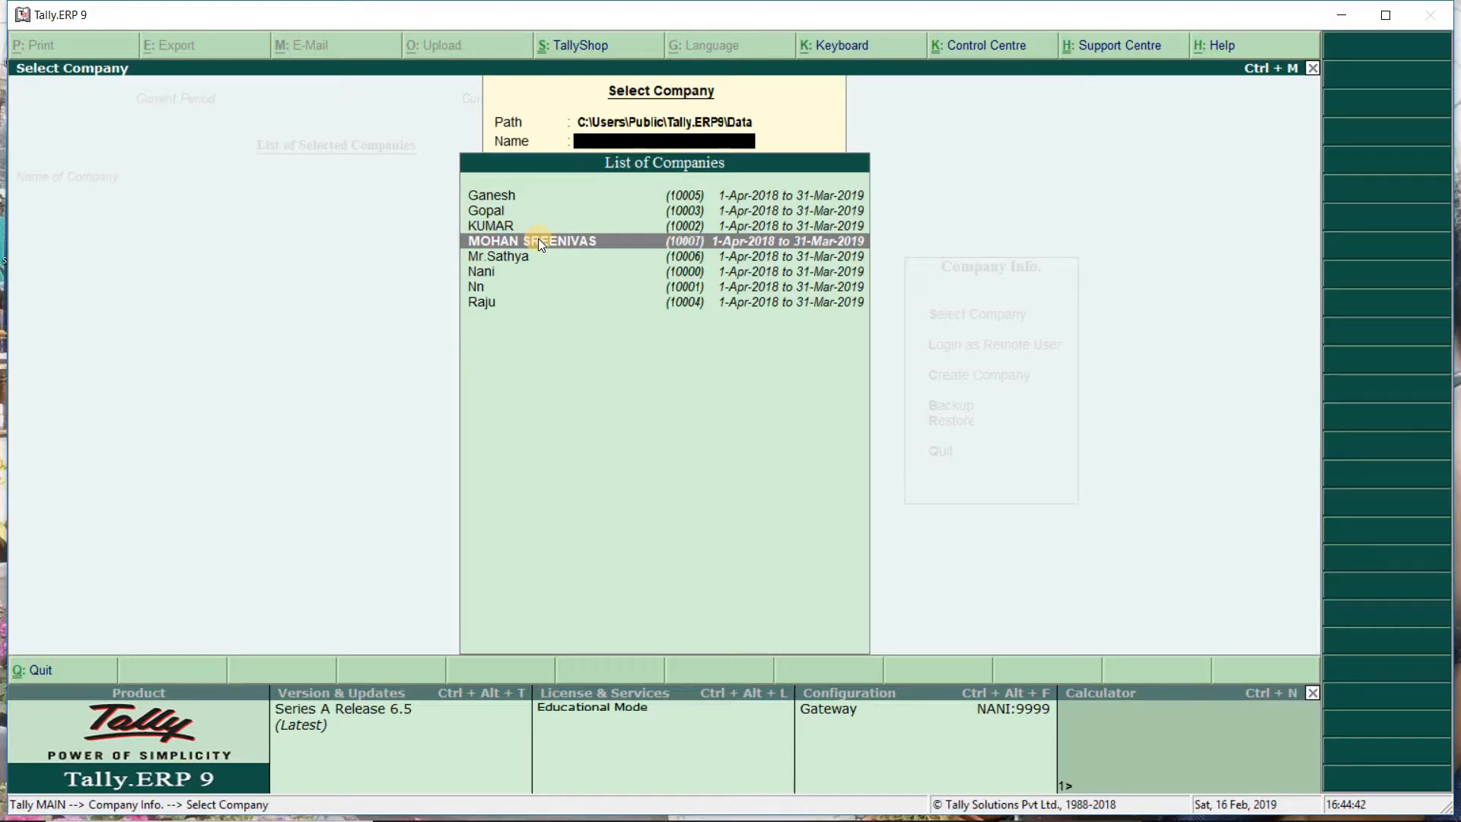
{"action": "left_click", "coordinate": [537, 240]}
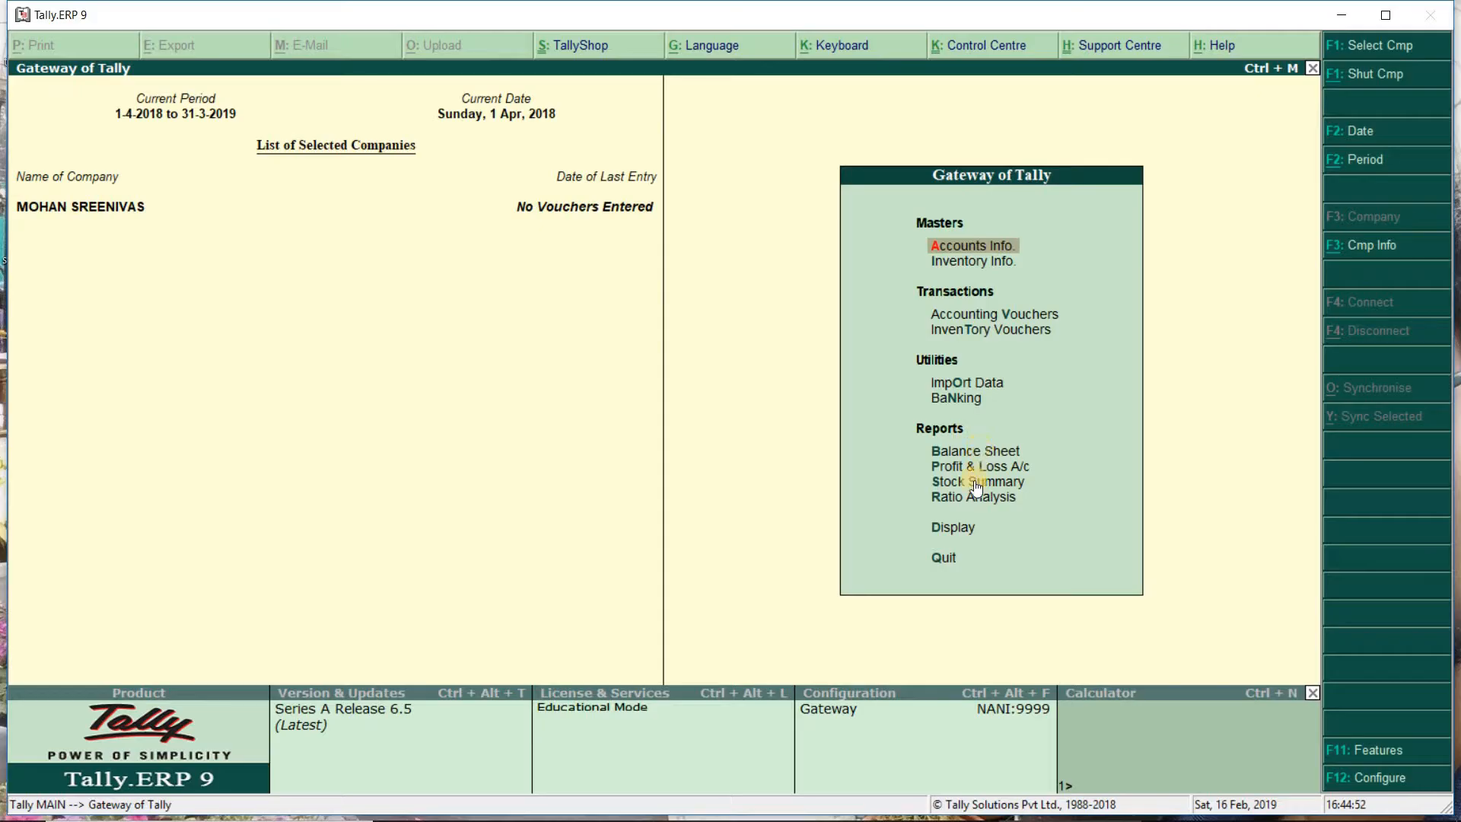
{"action": "left_click", "coordinate": [958, 530]}
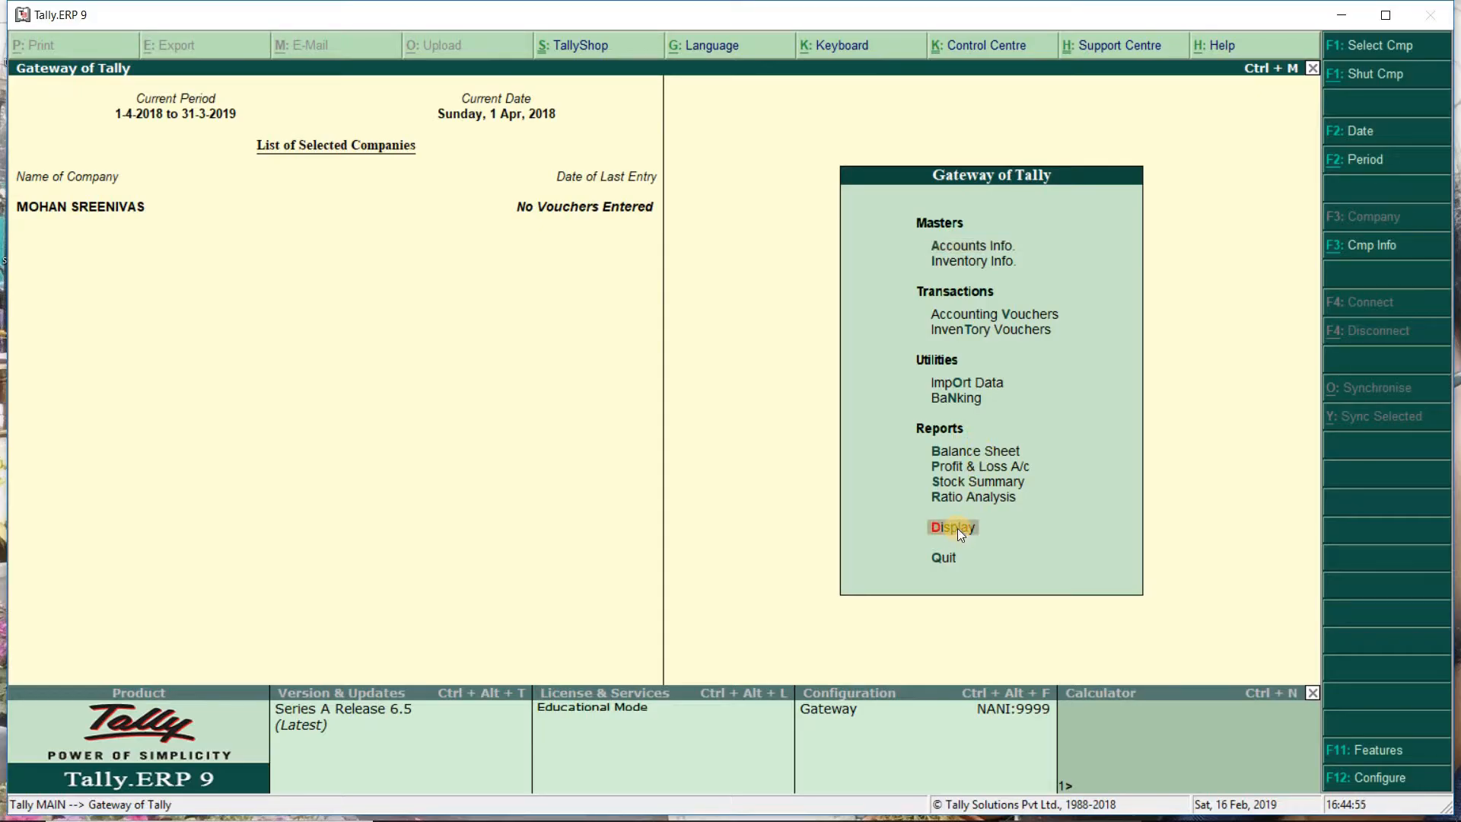
{"action": "left_click", "coordinate": [958, 530]}
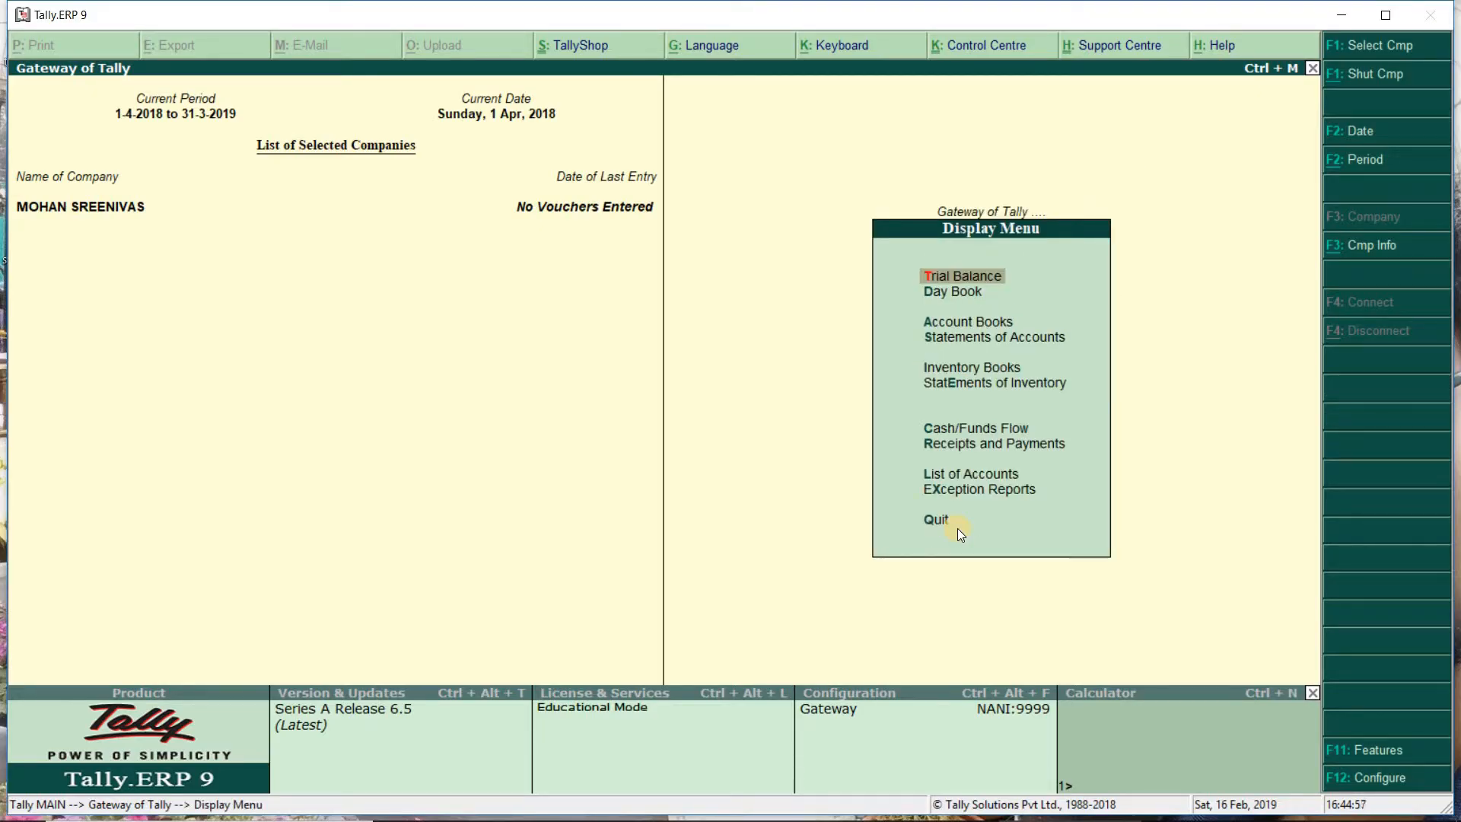
{"action": "key", "text": "Escape"}
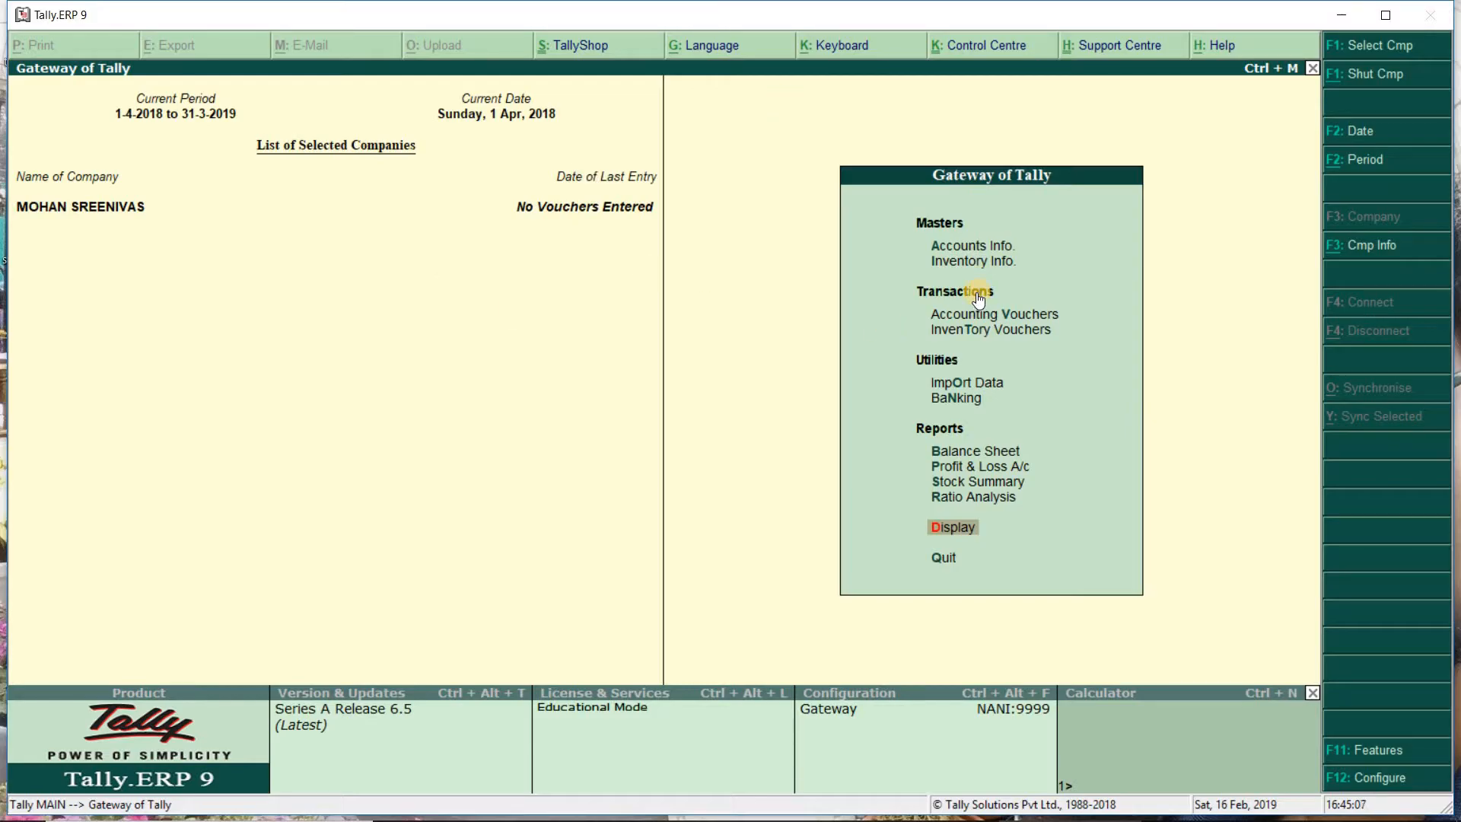
{"action": "left_click", "coordinate": [956, 245]}
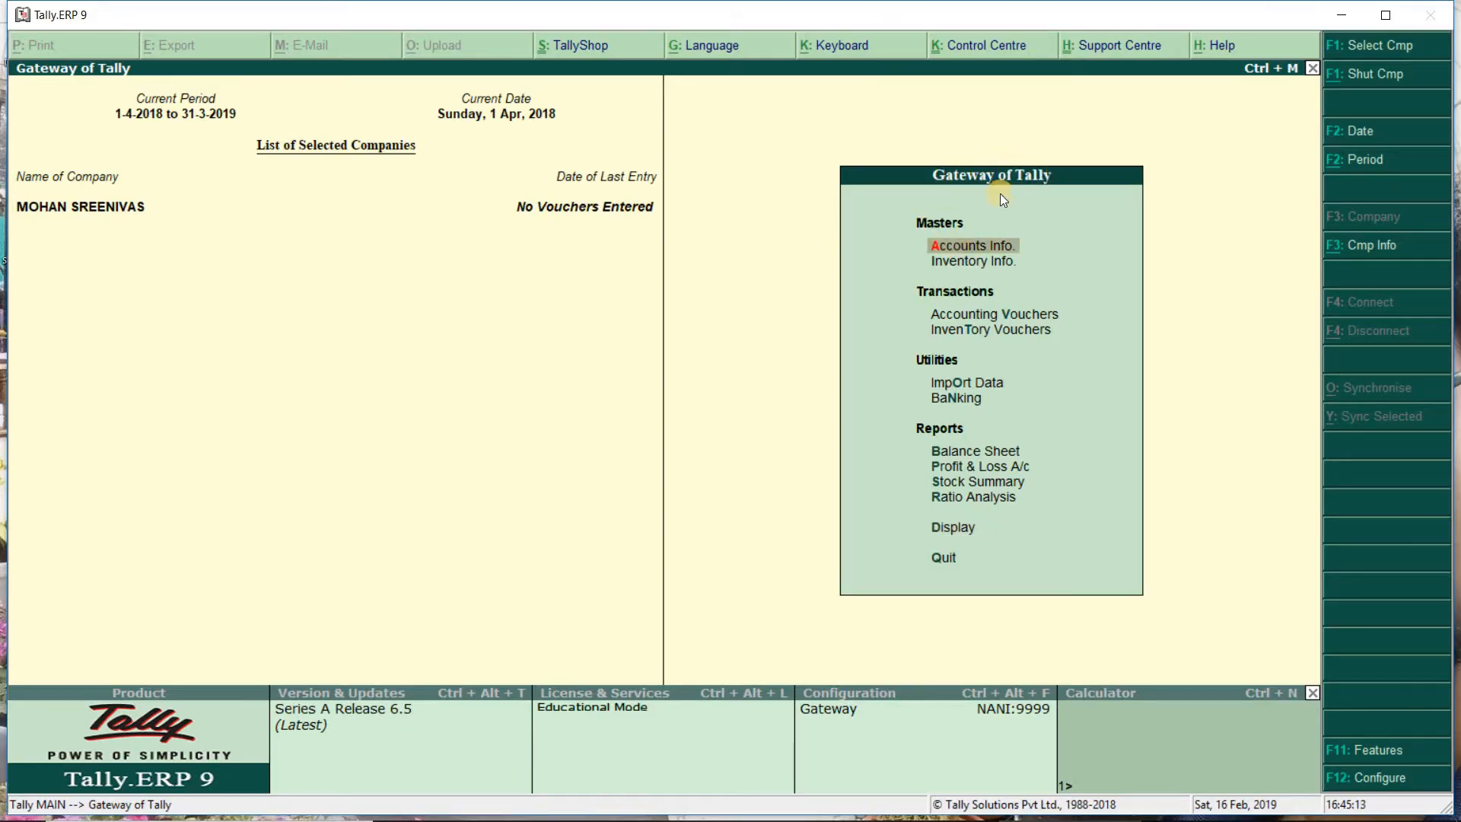
Step: Go to Accounts Info. > Ledgers and choose Multiple Ledgers creation
{"action": "left_click", "coordinate": [968, 247]}
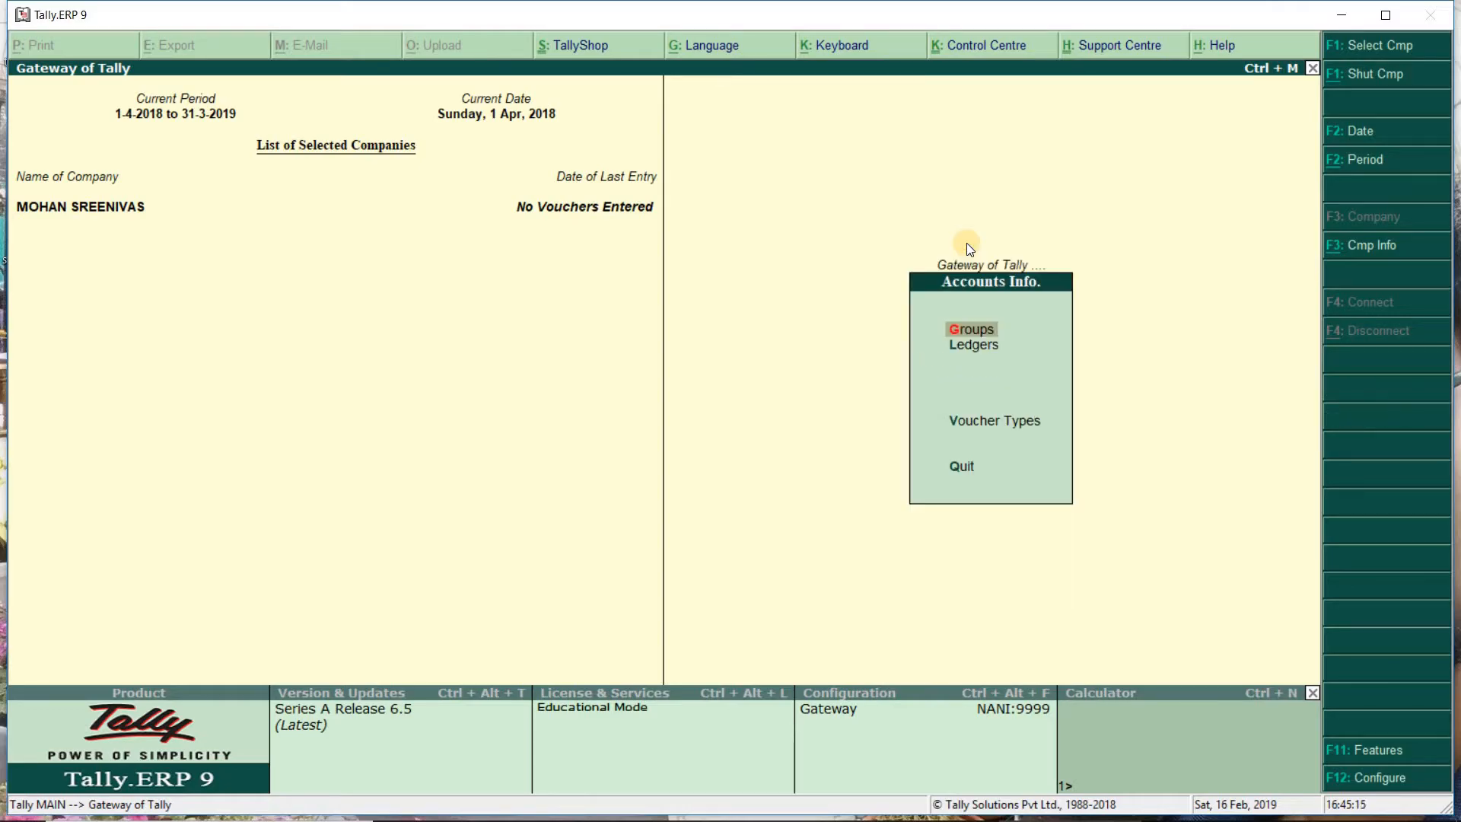
{"action": "left_click", "coordinate": [975, 345]}
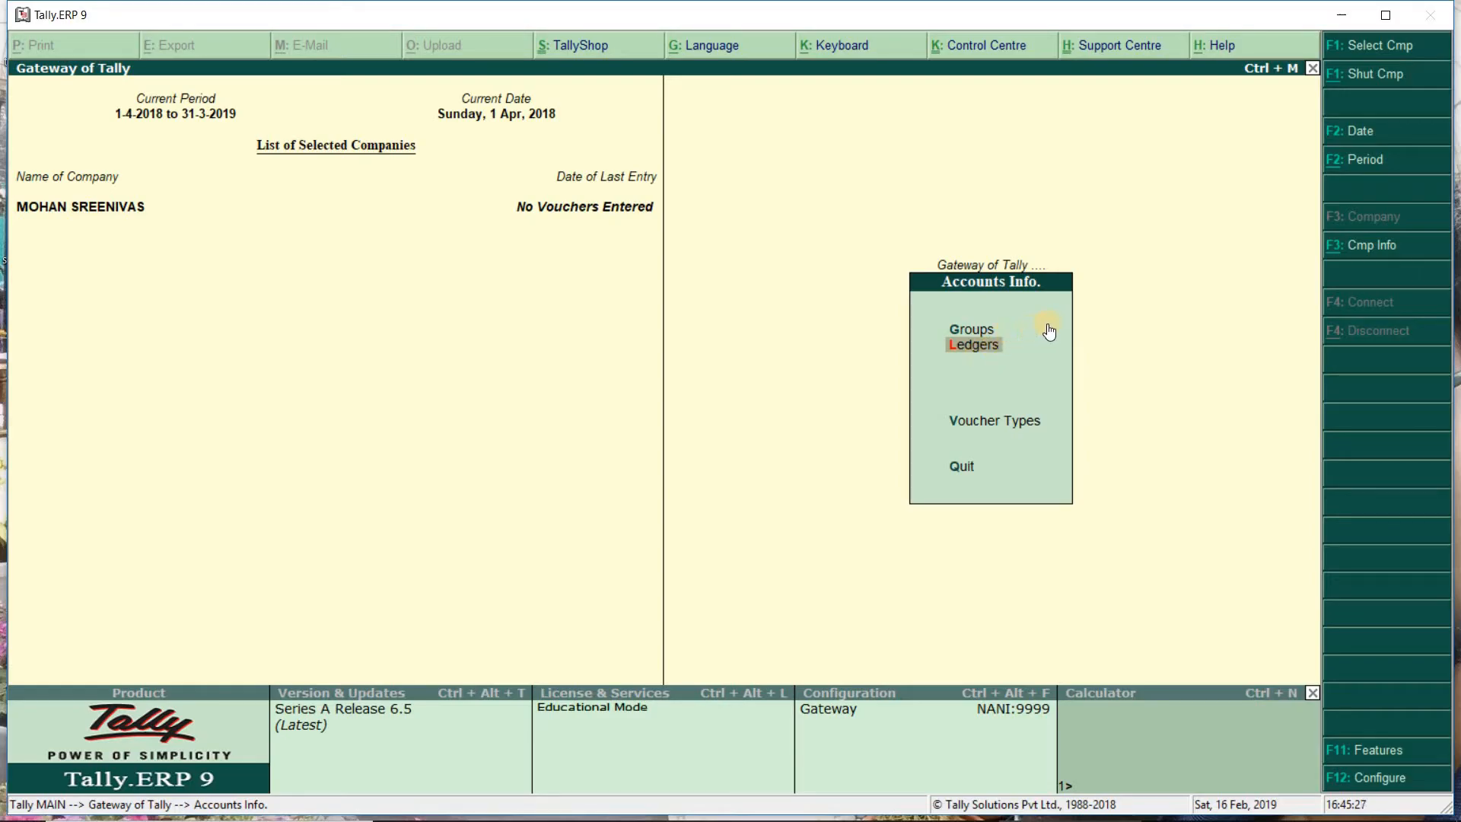
{"action": "left_click", "coordinate": [992, 349]}
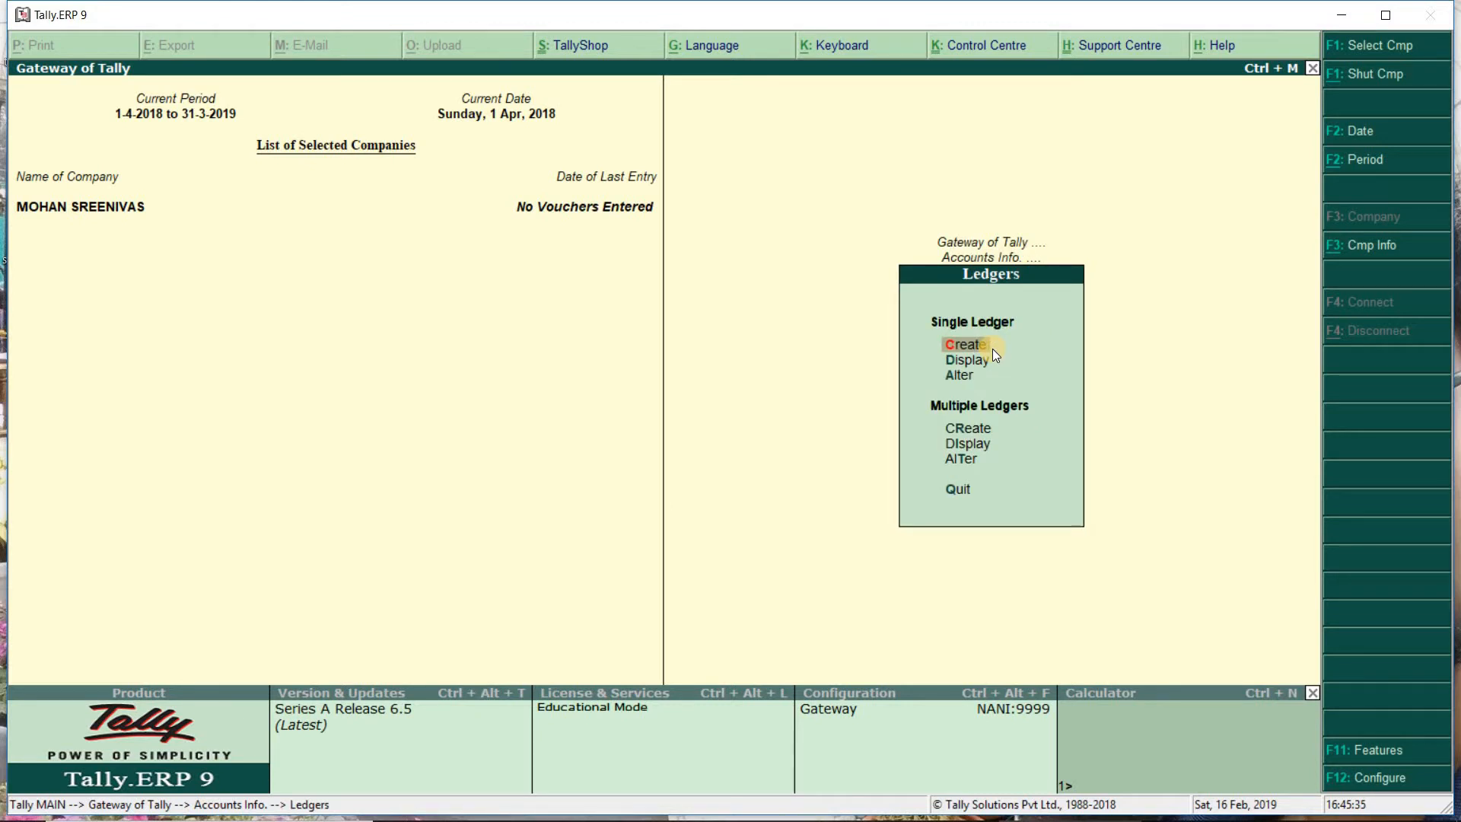
{"action": "key", "text": "Down"}
{"action": "key", "text": "Down"}
{"action": "key", "text": "Down"}
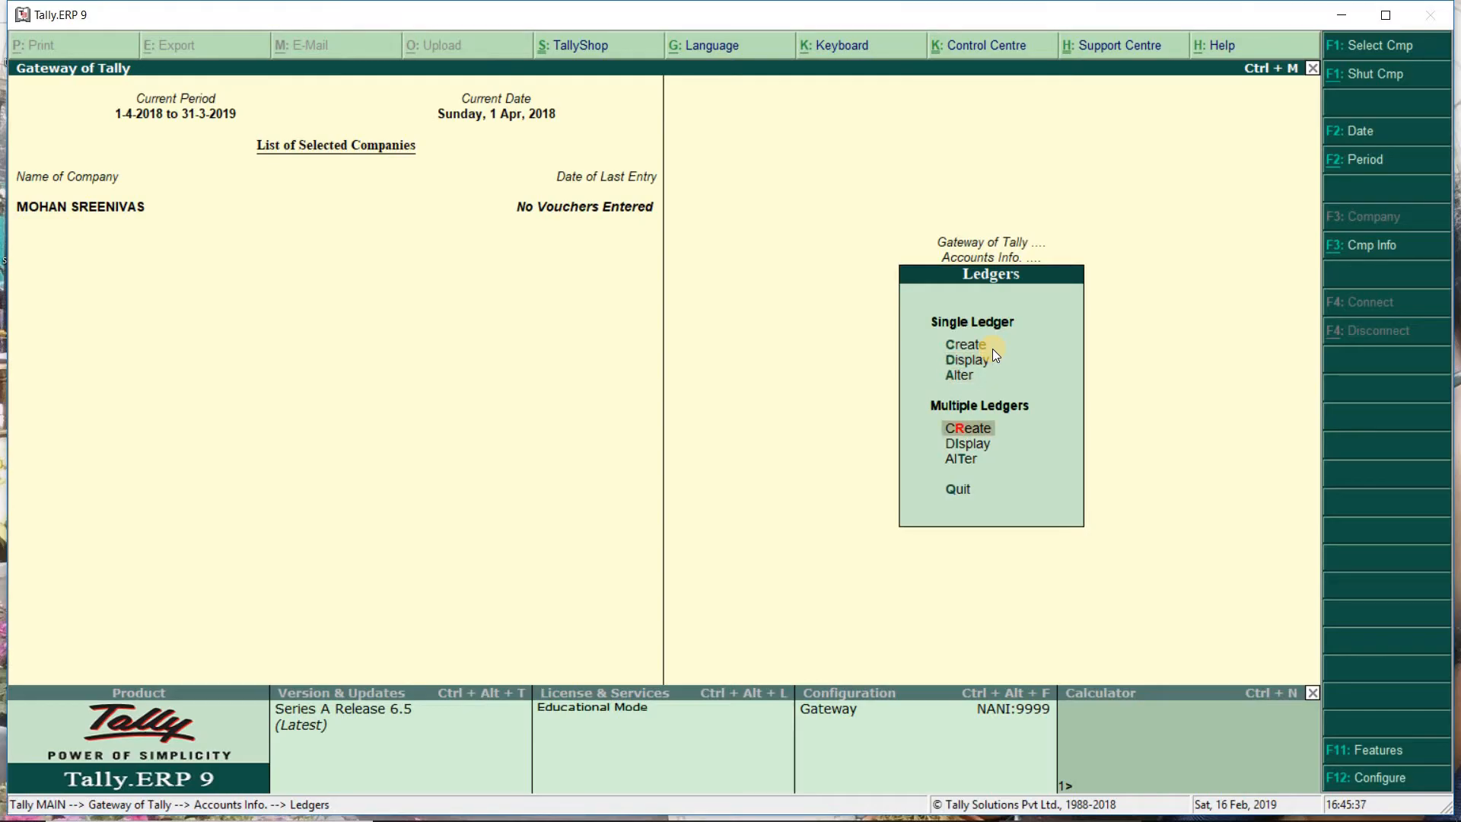
{"action": "key", "text": "Return"}
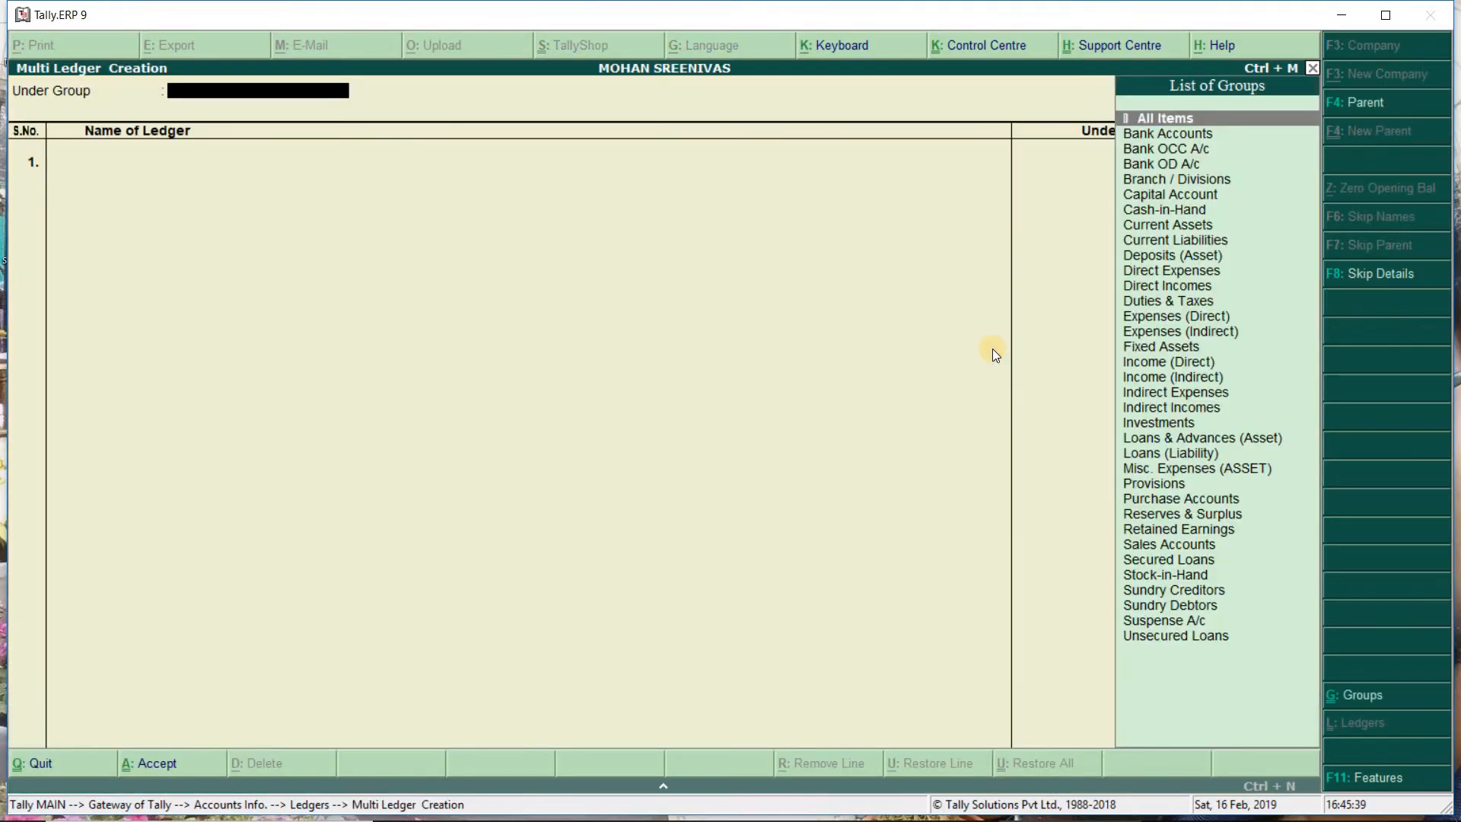
Step: Add ledger MOHAN under Capital Account with All Items, then quit Multi Ledger Creation
{"action": "key", "text": "Return"}
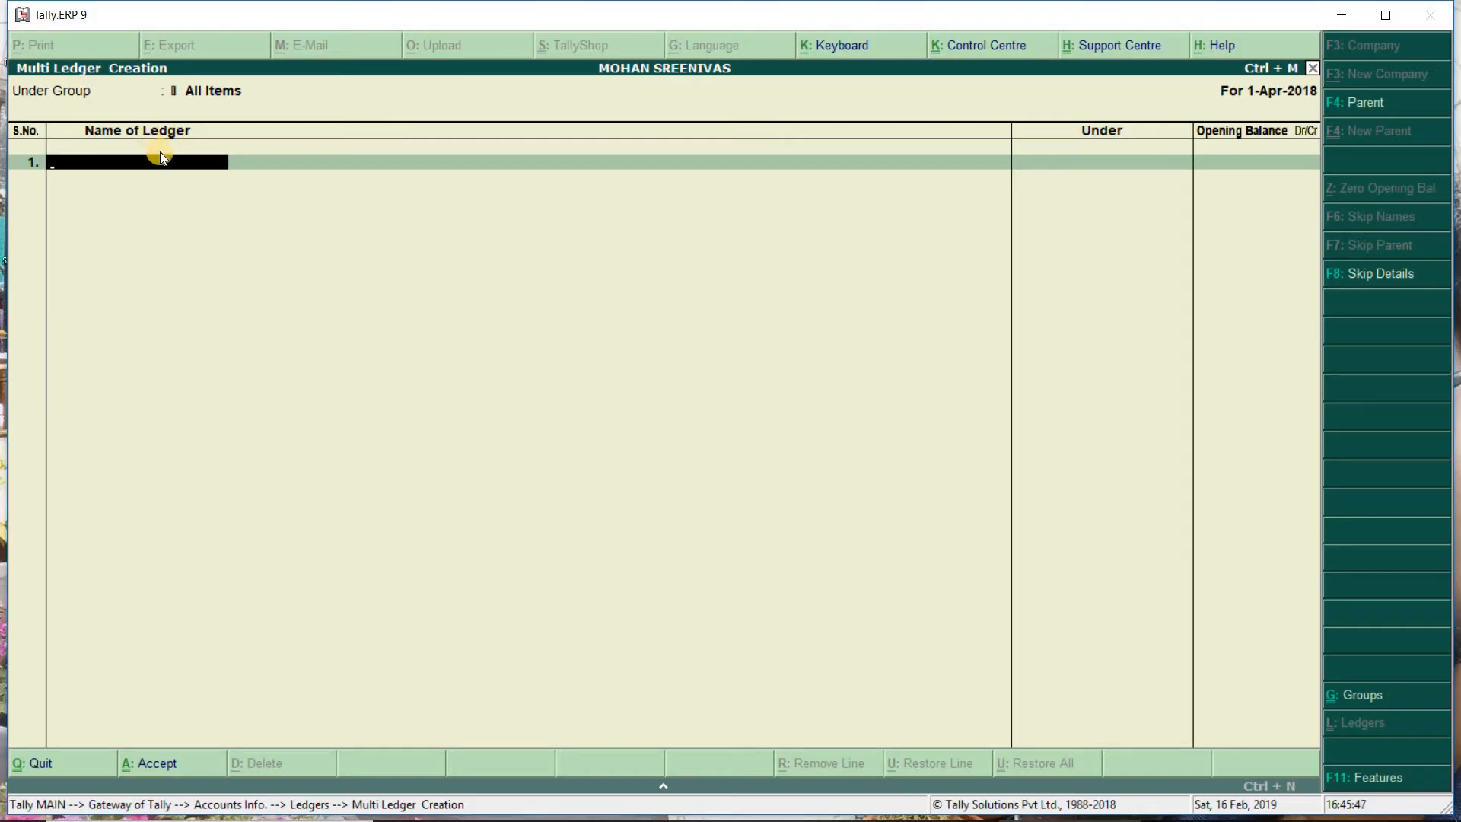
{"action": "type", "text": "OHAN"}
{"action": "key", "text": "Return"}
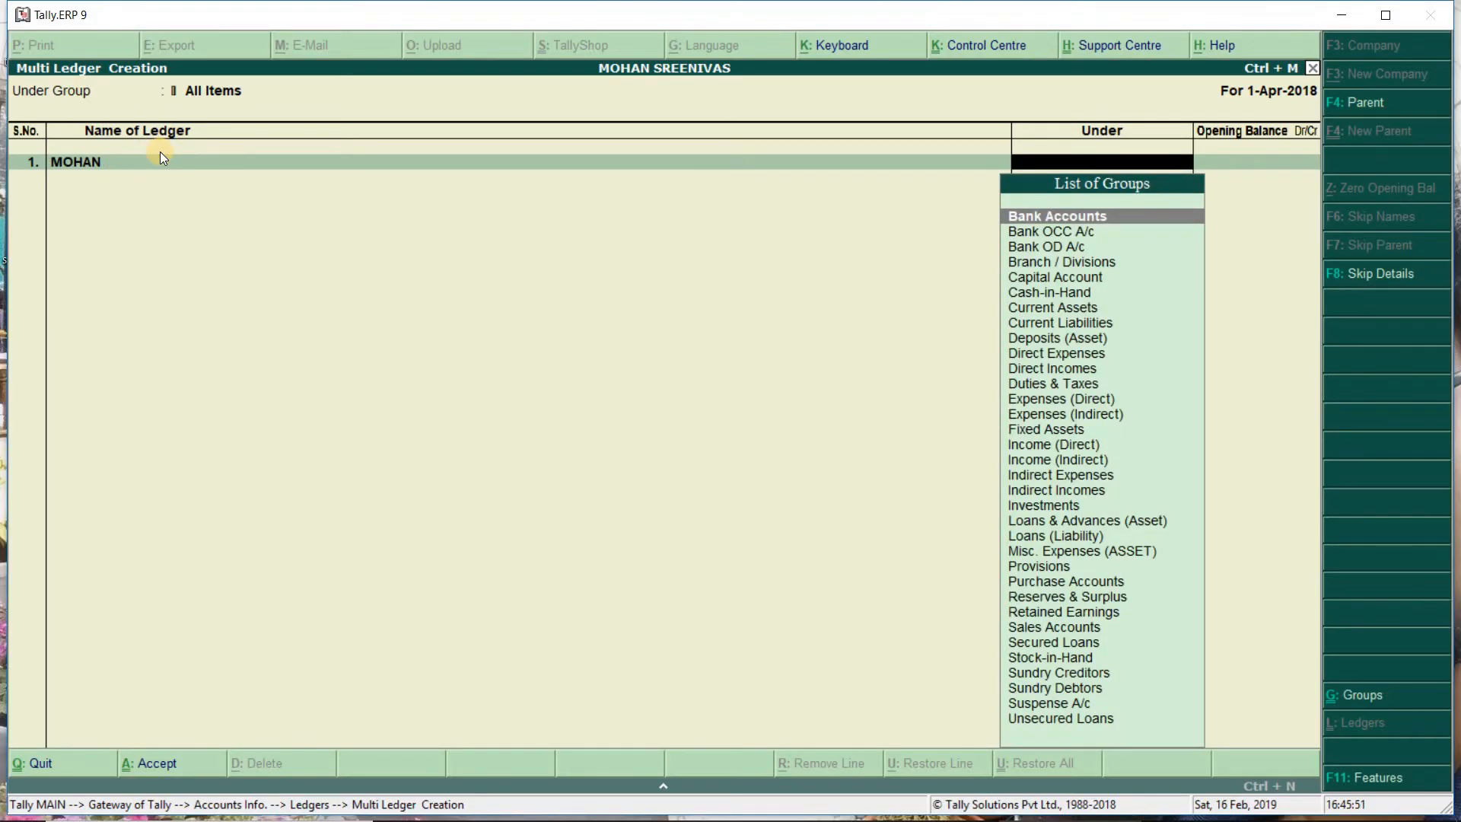
{"action": "type", "text": "CAPIT"}
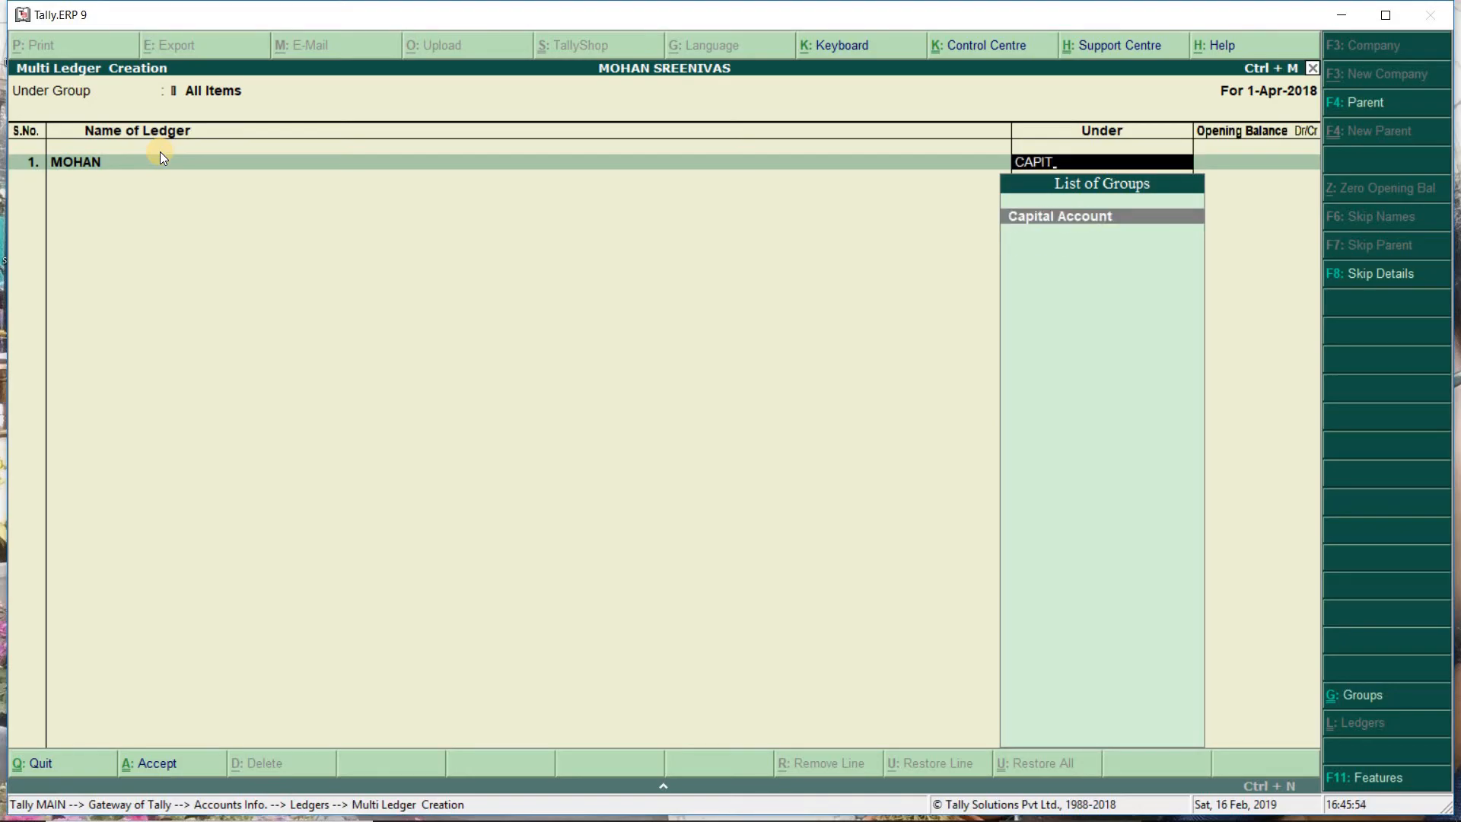
{"action": "key", "text": "Return"}
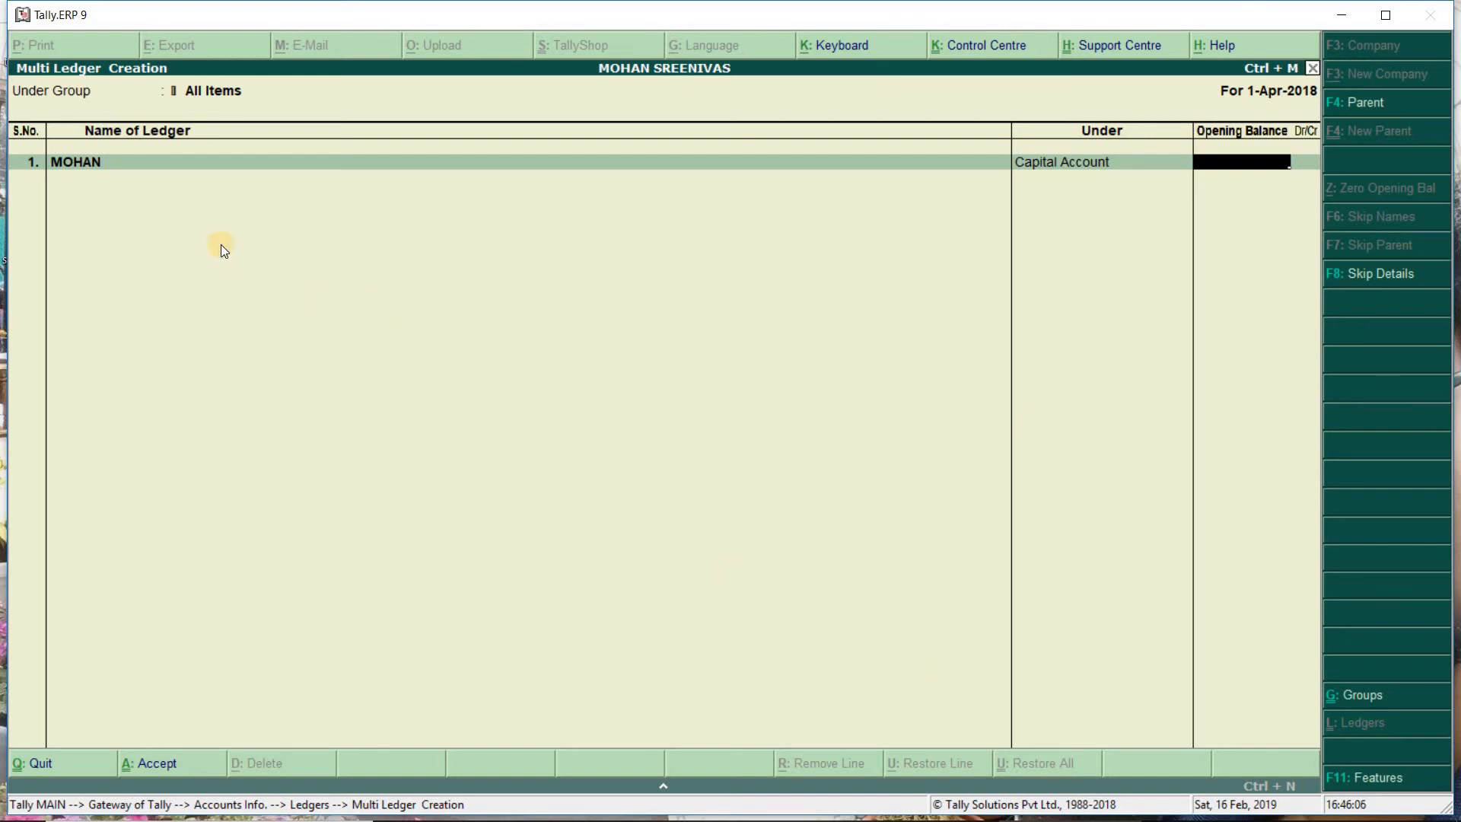
{"action": "key", "text": "Escape"}
{"action": "key", "text": "Return"}
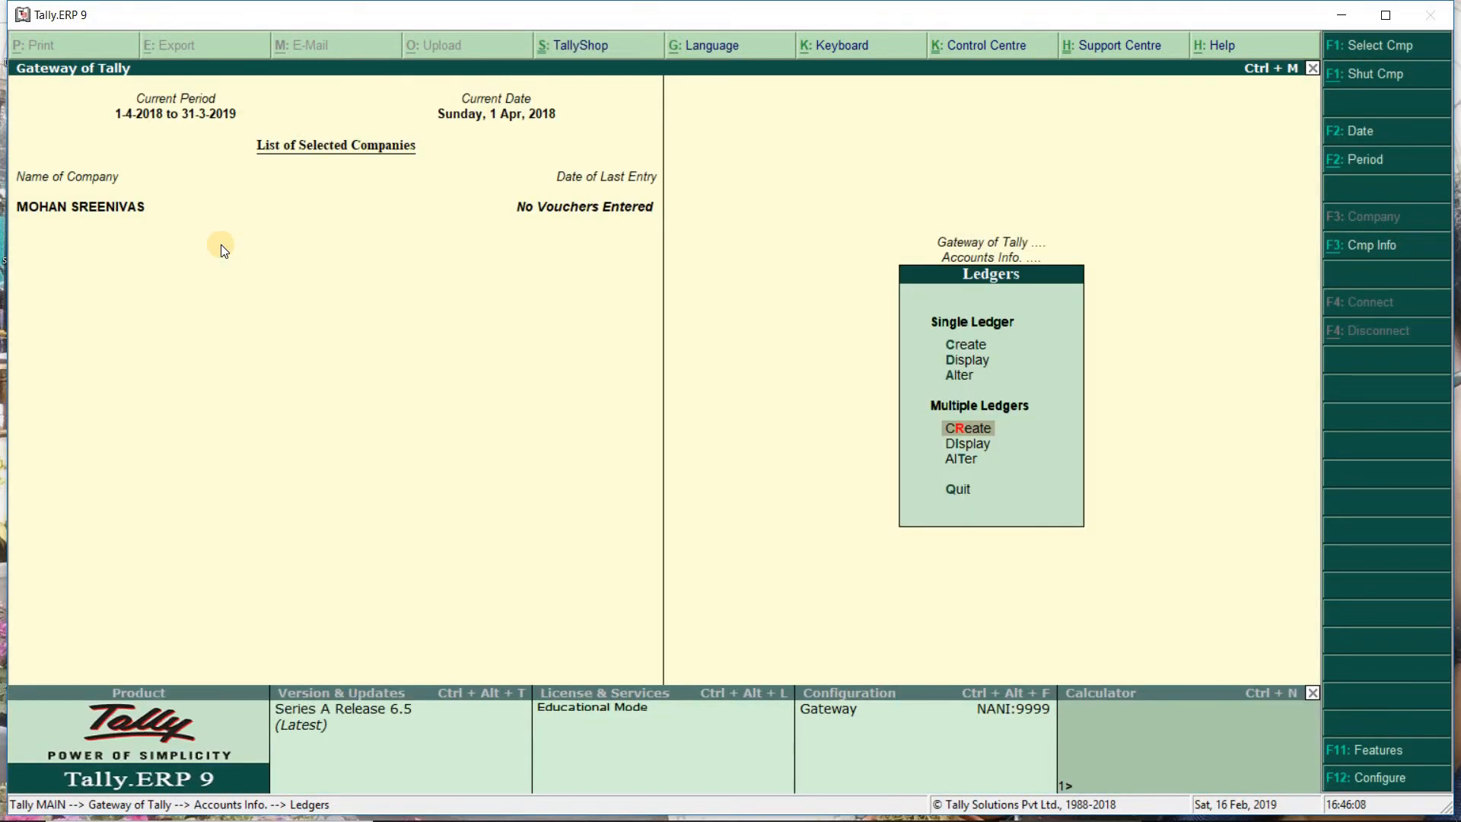